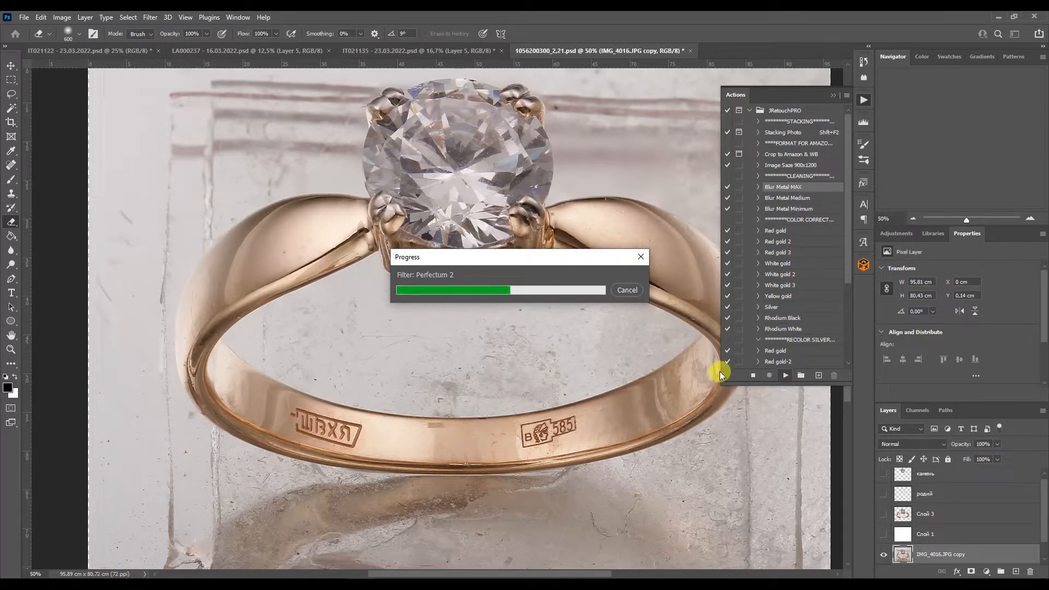
# Start a Pen path on the ring's right shoulder, curving along the upper edge of its inner facet.
pyautogui.click(830, 95)
pyautogui.press('p')
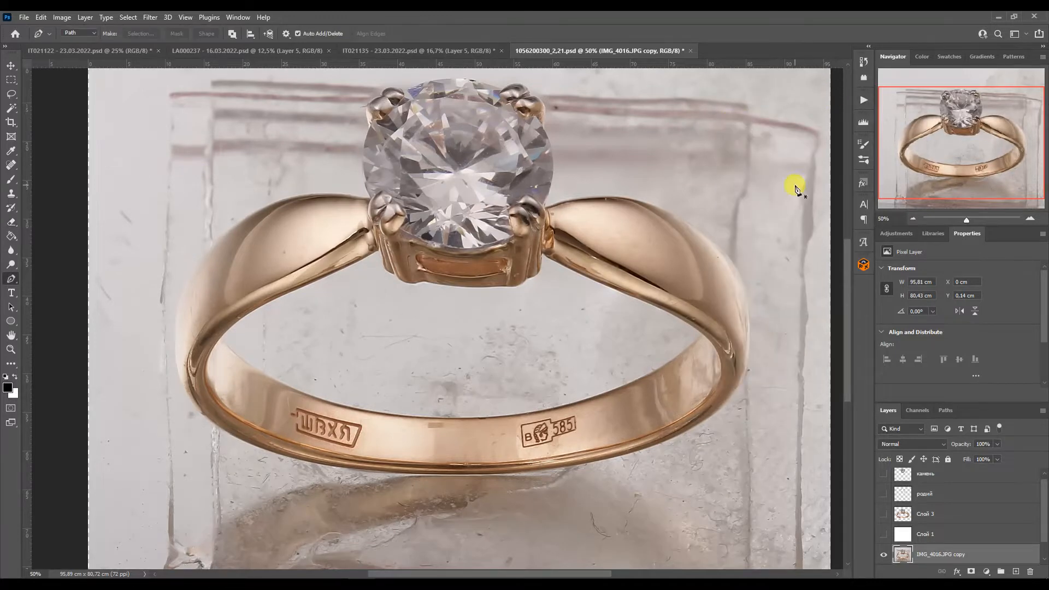
pyautogui.doubleClick(1030, 218)
pyautogui.moveTo(953, 145)
pyautogui.mouseDown()
pyautogui.moveTo(914, 157)
pyautogui.moveTo(925, 117)
pyautogui.moveTo(978, 117)
pyautogui.mouseUp()
pyautogui.hotkey('ctrl', 'z')
pyautogui.click(459, 210)
pyautogui.click(733, 273)
pyautogui.moveTo(460, 210)
pyautogui.mouseDown()
pyautogui.moveTo(635, 140)
pyautogui.moveTo(618, 127)
pyautogui.mouseUp()
pyautogui.click(643, 203)
pyautogui.moveTo(532, 172); pyautogui.dragTo(500, 191)
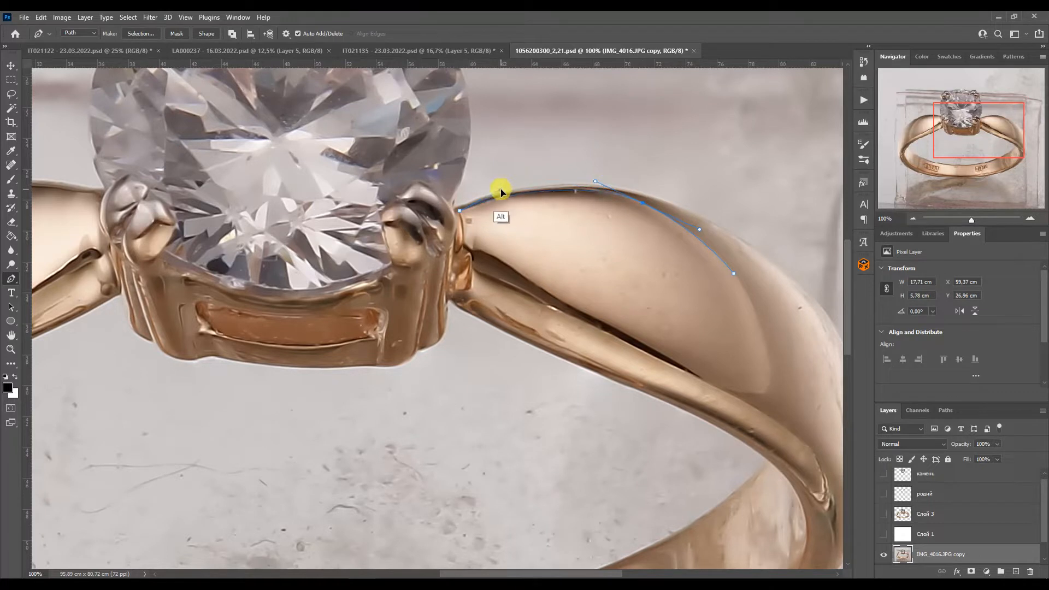
# Continue the path around the right facet's tip and back along the dark groove to the stone setting.
pyautogui.moveTo(734, 274); pyautogui.dragTo(737, 277)
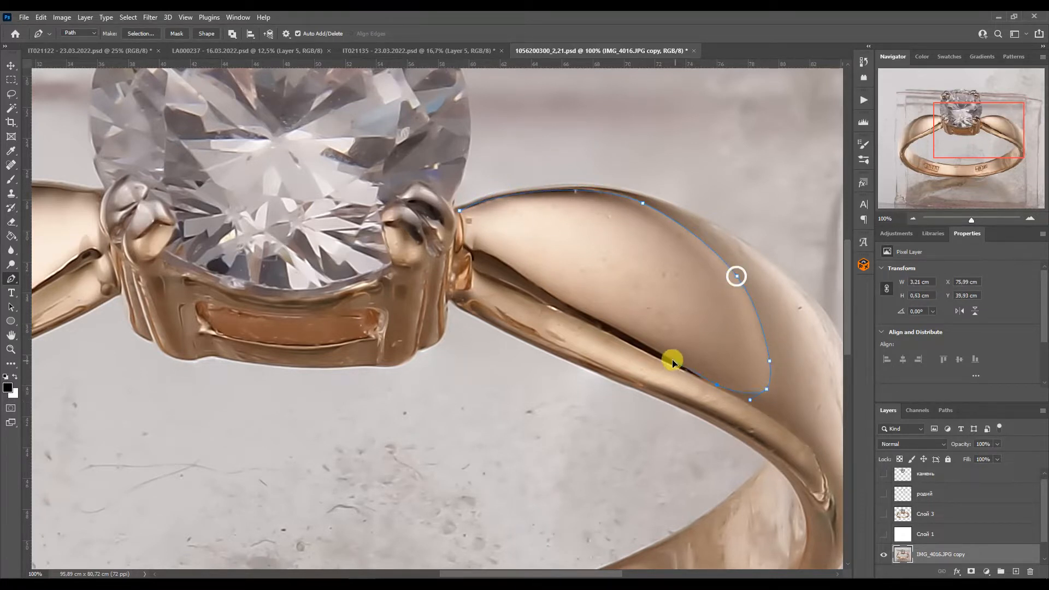
pyautogui.click(519, 273)
pyautogui.moveTo(672, 361); pyautogui.dragTo(666, 358)
pyautogui.click(477, 251)
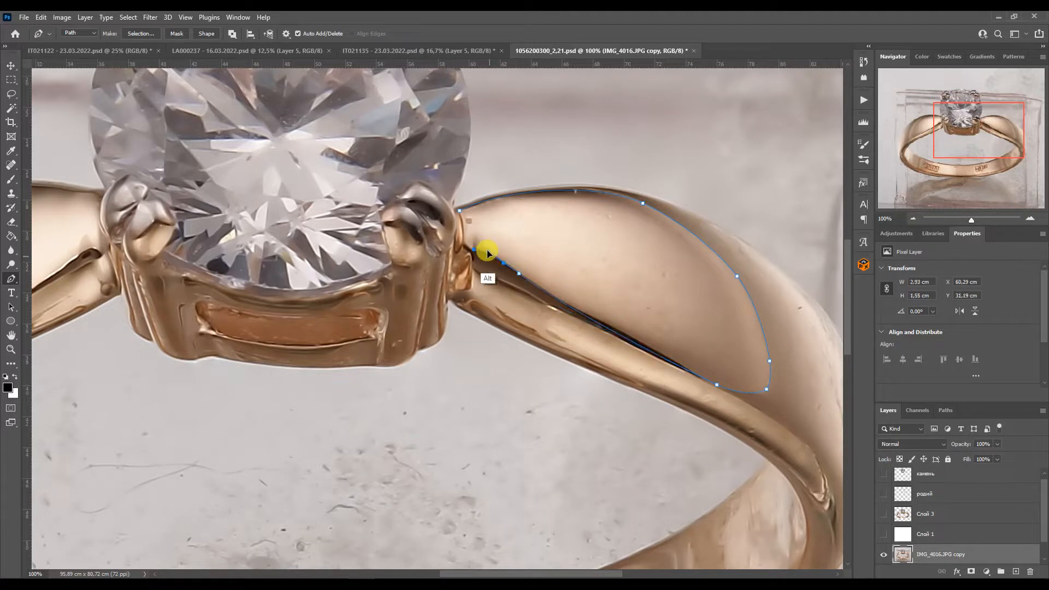
# Trace the left shoulder's inner facet with a second Pen path and load the work path as a selection.
pyautogui.hscroll(-10, 506, 231)
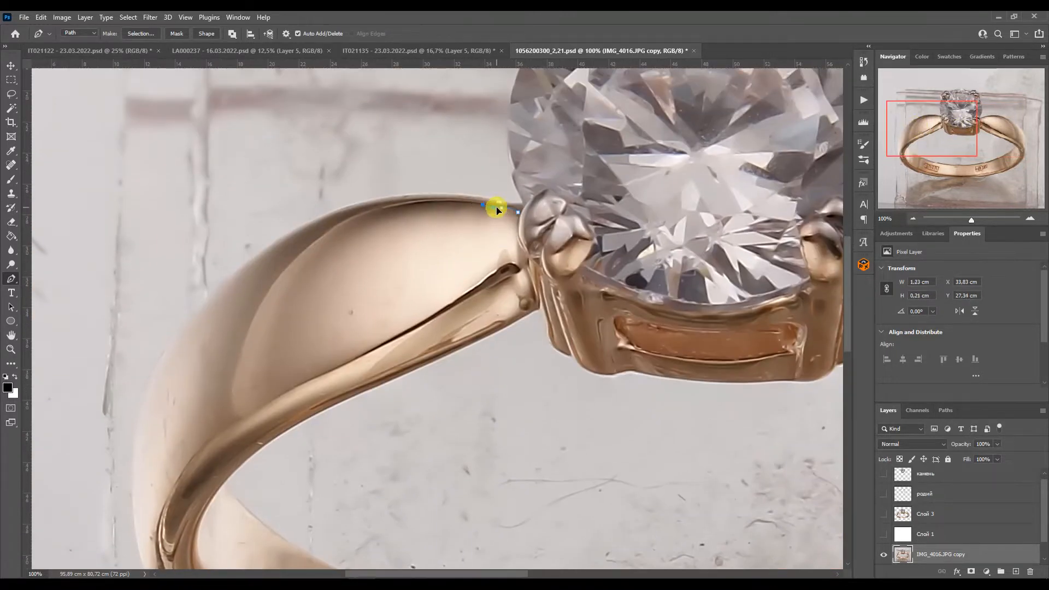
pyautogui.click(268, 290)
pyautogui.click(491, 277)
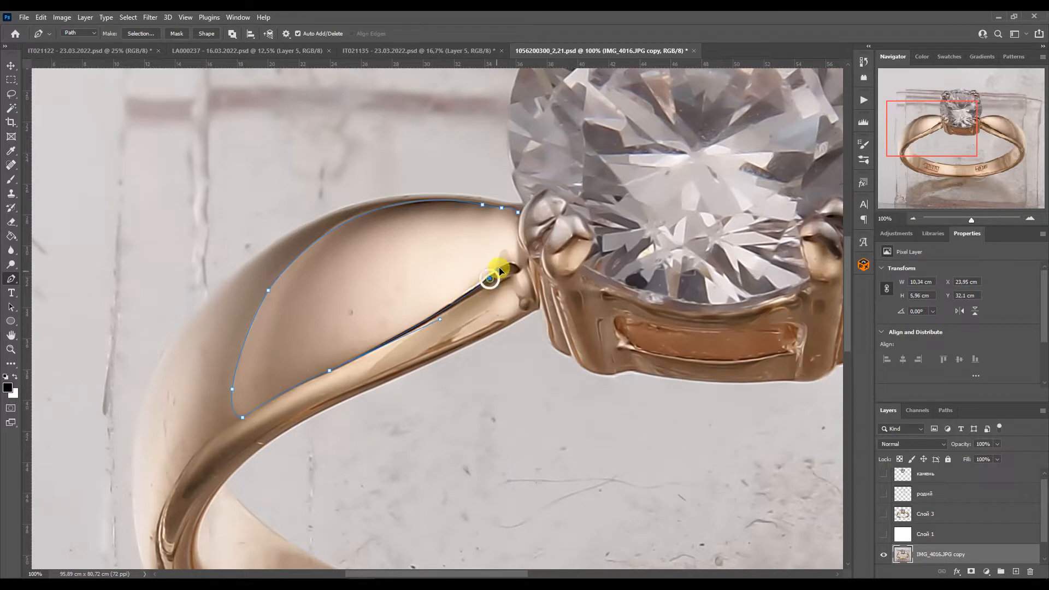
pyautogui.click(946, 411)
pyautogui.keyDown('ctrl'); pyautogui.click(886, 430); pyautogui.keyUp('ctrl')
# Smooth the metal of the left shoulder's inner facet inside the selection with the Mixer Brush.
pyautogui.rightClick(11, 180)
pyautogui.click(59, 210)
pyautogui.moveTo(507, 267); pyautogui.dragTo(465, 272)
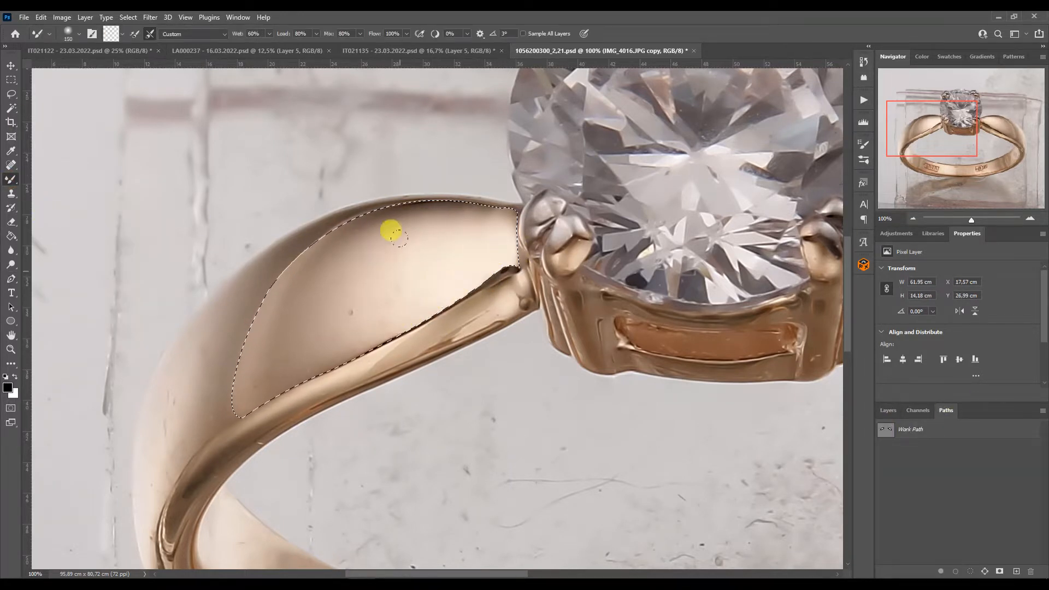
pyautogui.press(']')
pyautogui.press(']')
pyautogui.press(']')
pyautogui.moveTo(454, 213); pyautogui.dragTo(317, 247)
pyautogui.moveTo(276, 302)
pyautogui.mouseDown()
pyautogui.moveTo(322, 251)
pyautogui.moveTo(363, 235)
pyautogui.moveTo(344, 257)
pyautogui.mouseUp()
pyautogui.press('[')
pyautogui.press('[')
# Smooth the right shoulder's inner facet inside the selection with the Mixer Brush at varying brush sizes.
pyautogui.click(979, 125)
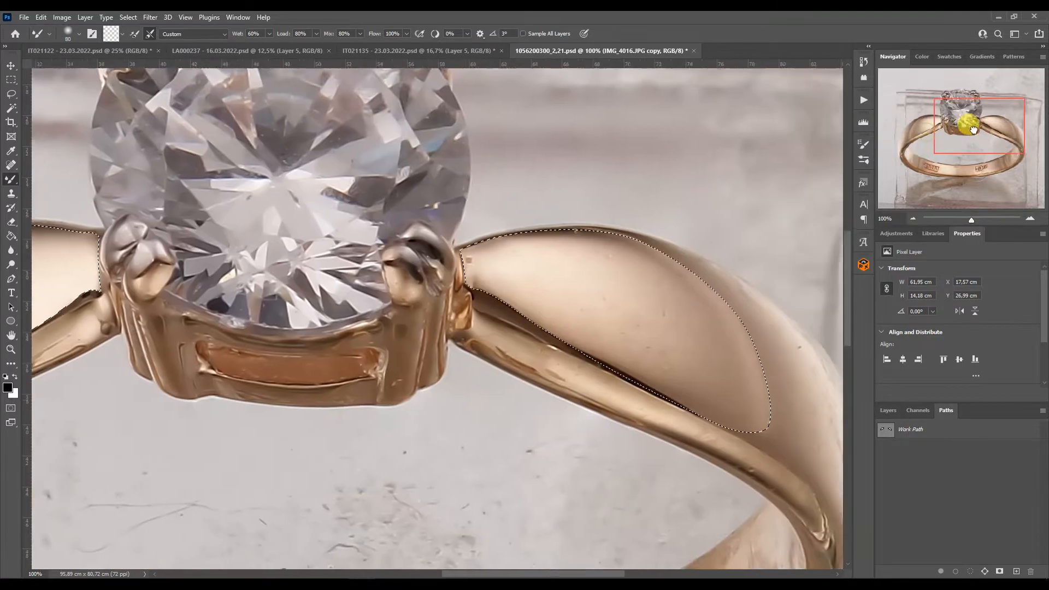
pyautogui.press(']')
pyautogui.press(']')
pyautogui.press(']')
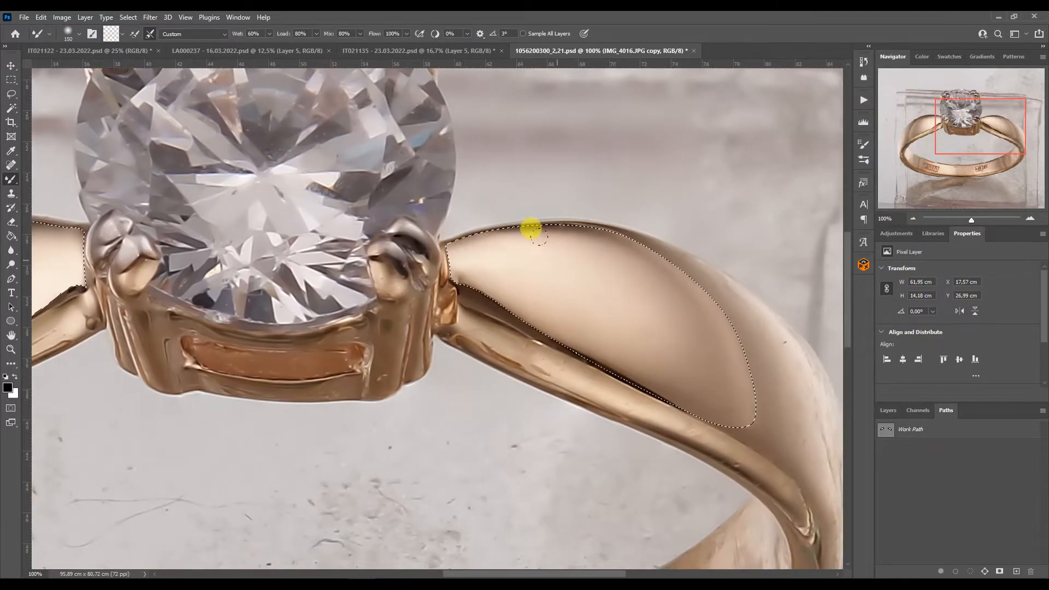
pyautogui.press('[')
pyautogui.press('[')
pyautogui.press('[')
pyautogui.moveTo(650, 361); pyautogui.dragTo(567, 363)
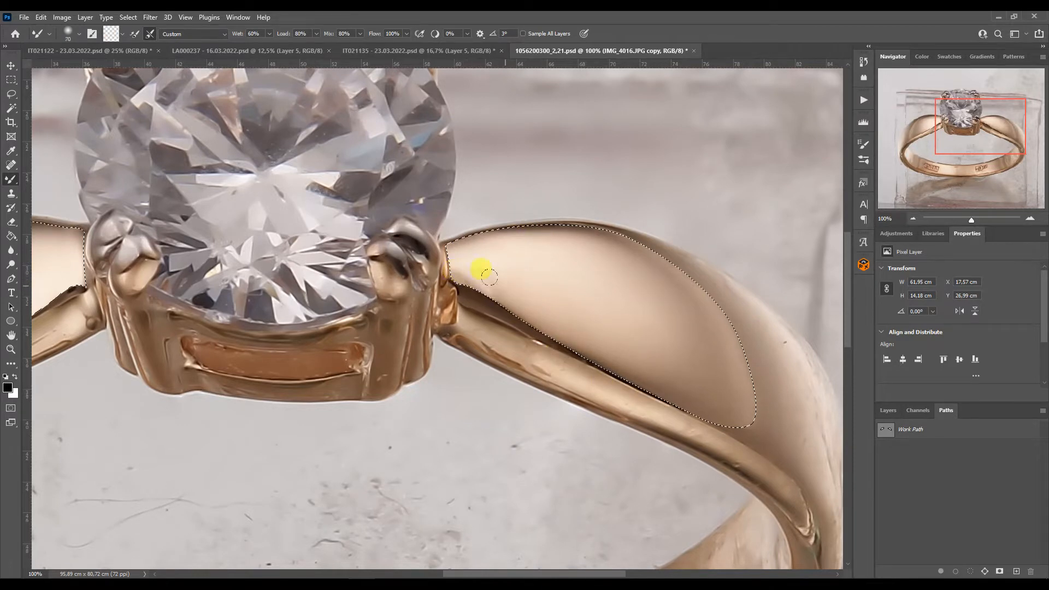
# Switch to the Pen tool and load the outline of layer Слой 3 as a selection to guide tracing.
pyautogui.click(923, 133)
pyautogui.press('p')
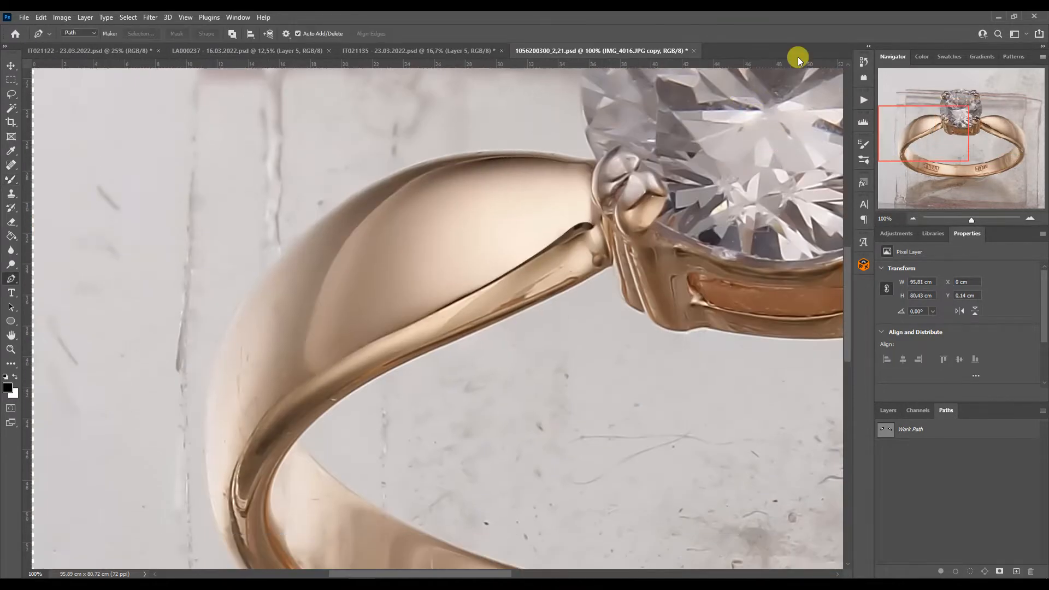
pyautogui.click(576, 159)
pyautogui.click(888, 410)
pyautogui.keyDown('ctrl'); pyautogui.click(901, 518); pyautogui.keyUp('ctrl')
# Trace the outer edge of the ring's left shoulder with a curved Pen path from the prong downward.
pyautogui.click(302, 235)
pyautogui.moveTo(576, 158); pyautogui.dragTo(412, 119)
pyautogui.click(396, 174)
pyautogui.moveTo(504, 141); pyautogui.dragTo(495, 143)
pyautogui.press('Escape')
pyautogui.click(299, 238)
pyautogui.click(206, 431)
pyautogui.moveTo(299, 239); pyautogui.dragTo(195, 323)
pyautogui.click(219, 348)
pyautogui.moveTo(254, 273); pyautogui.dragTo(262, 271)
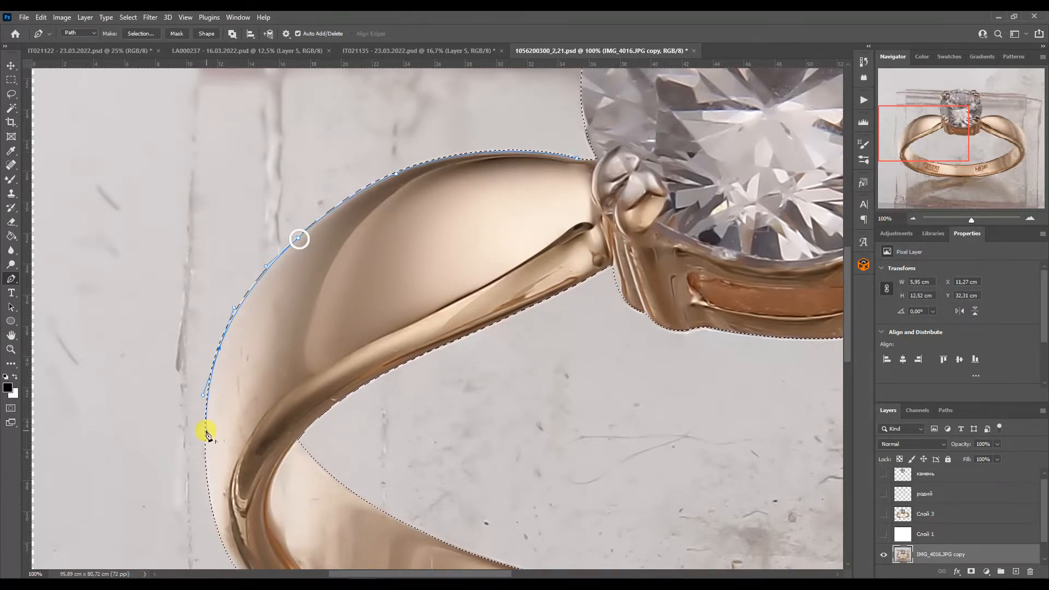
# Extend the path around the left side of the band to its lower outer bend.
pyautogui.click(206, 431)
pyautogui.scroll(-3, 206, 431)
pyautogui.click(240, 449)
pyautogui.moveTo(207, 311); pyautogui.dragTo(204, 415)
pyautogui.click(207, 353)
pyautogui.moveTo(208, 276); pyautogui.dragTo(207, 266)
pyautogui.click(283, 277)
pyautogui.hotkey('ctrl', 'z')
pyautogui.moveTo(240, 449); pyautogui.dragTo(199, 339)
pyautogui.click(405, 205)
pyautogui.moveTo(283, 277); pyautogui.dragTo(322, 248)
pyautogui.click(245, 322)
pyautogui.moveTo(405, 206); pyautogui.dragTo(402, 205)
pyautogui.click(263, 294)
pyautogui.hotkey('ctrl', 'z')
pyautogui.click(559, 115)
pyautogui.click(438, 188)
pyautogui.hotkey('ctrl', 'z')
pyautogui.hotkey('ctrl', 'z')
pyautogui.hotkey('ctrl', 'z')
pyautogui.hotkey('ctrl', 'z')
pyautogui.hotkey('ctrl', 'z')
pyautogui.hotkey('ctrl', 'z')
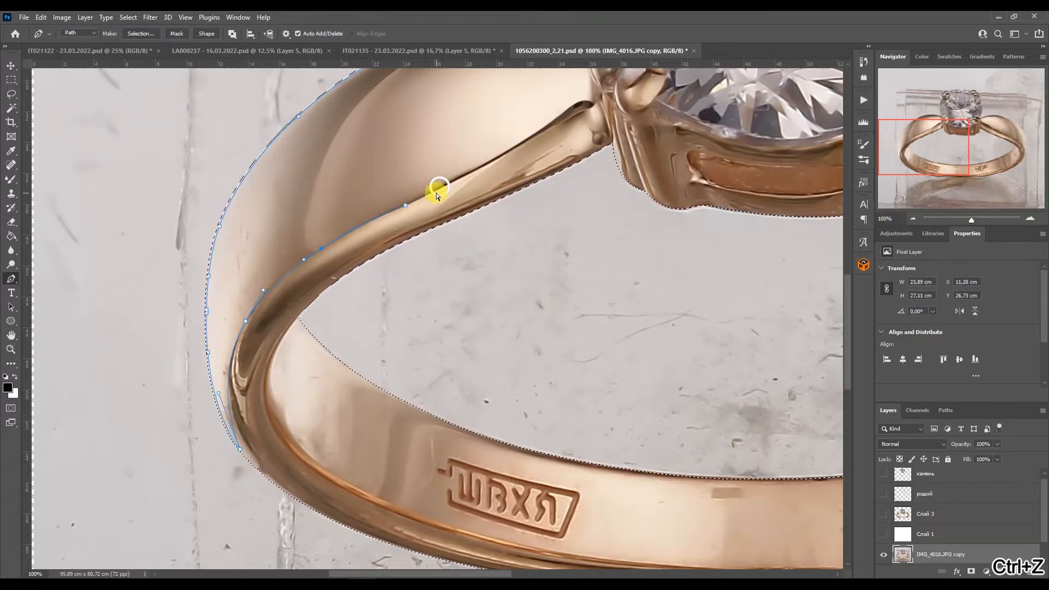
# Bring the path back up the left band's inner rim and around the facet boundary to the prong.
pyautogui.moveTo(283, 277); pyautogui.dragTo(315, 252)
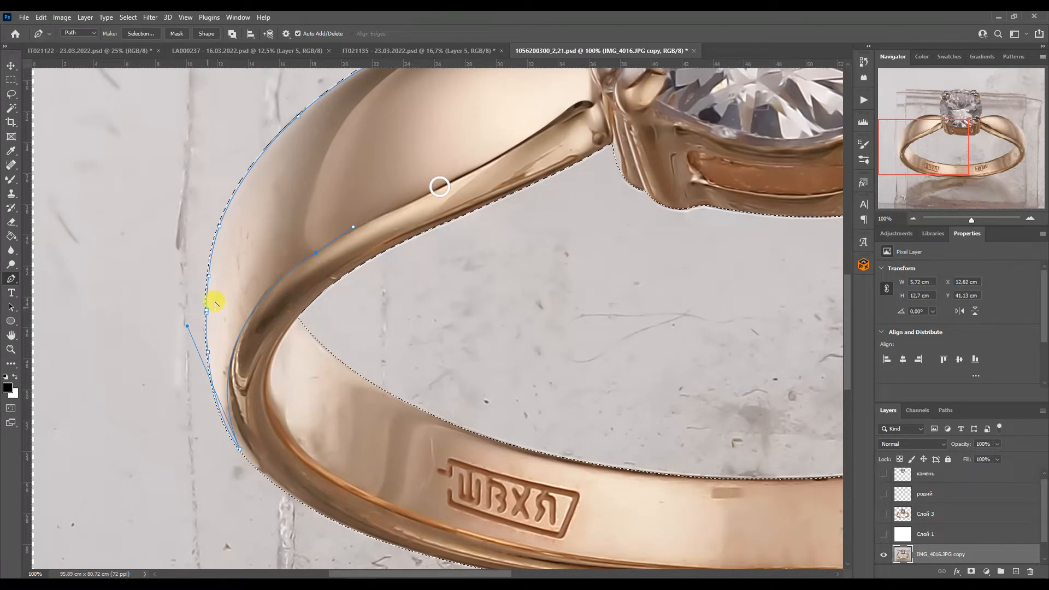
pyautogui.scroll(2, 313, 206)
pyautogui.click(418, 143)
pyautogui.moveTo(353, 314); pyautogui.dragTo(292, 201)
pyautogui.click(350, 200)
pyautogui.moveTo(419, 142); pyautogui.dragTo(389, 147)
pyautogui.keyDown('ctrl'); pyautogui.click(319, 254); pyautogui.keyUp('ctrl')
pyautogui.moveTo(305, 278); pyautogui.dragTo(282, 338)
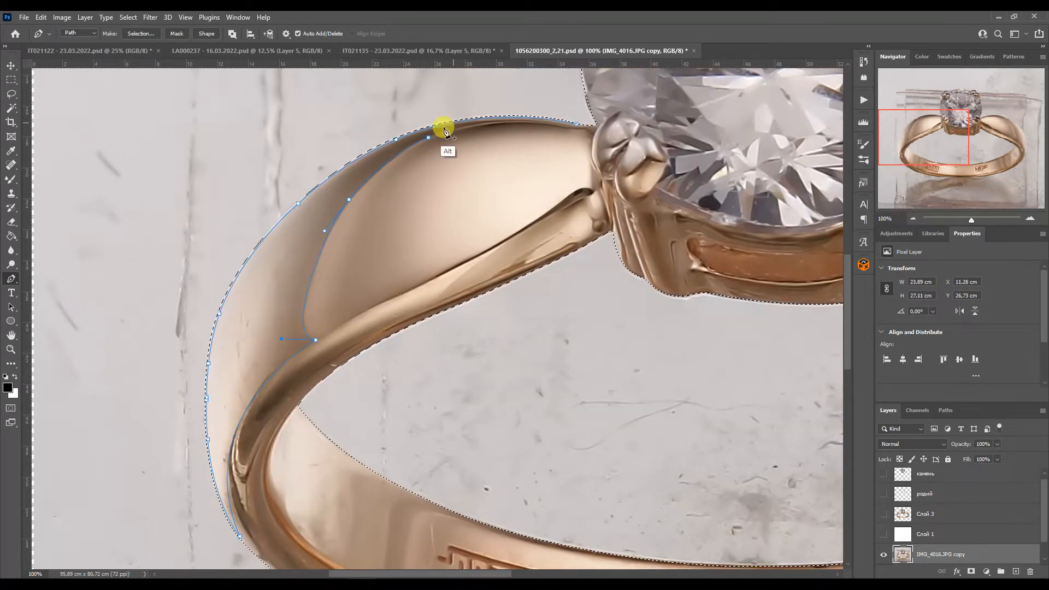
pyautogui.moveTo(563, 127); pyautogui.dragTo(580, 133)
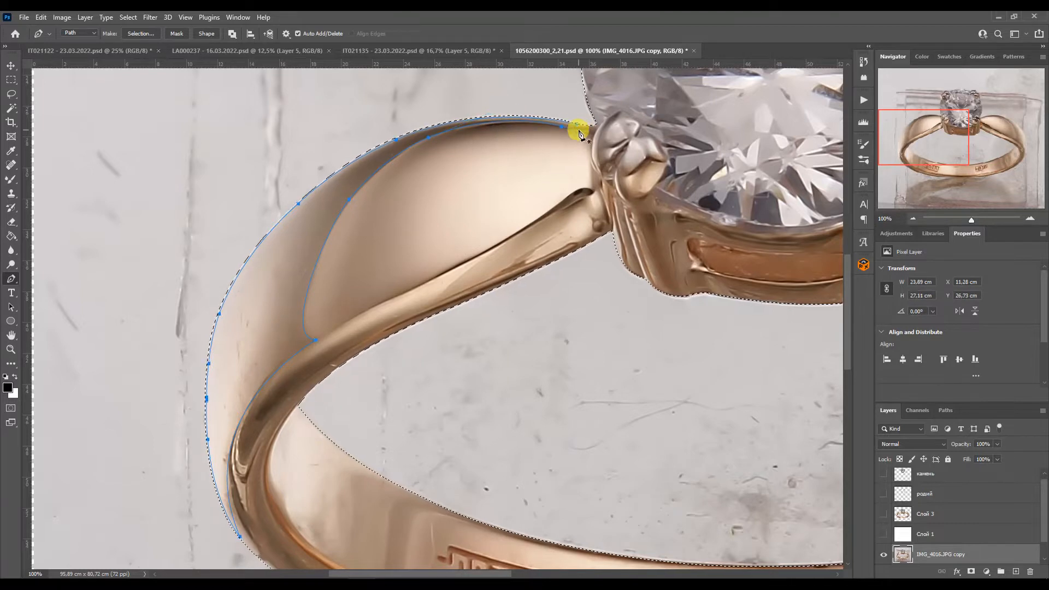
pyautogui.keyDown('ctrl'); pyautogui.click(349, 202); pyautogui.keyUp('ctrl')
# Trace the outer edge of the right shoulder with a curved Pen path from the setting to the lower bend.
pyautogui.moveTo(937, 138); pyautogui.dragTo(1011, 130)
pyautogui.click(649, 330)
pyautogui.moveTo(318, 199); pyautogui.dragTo(523, 153)
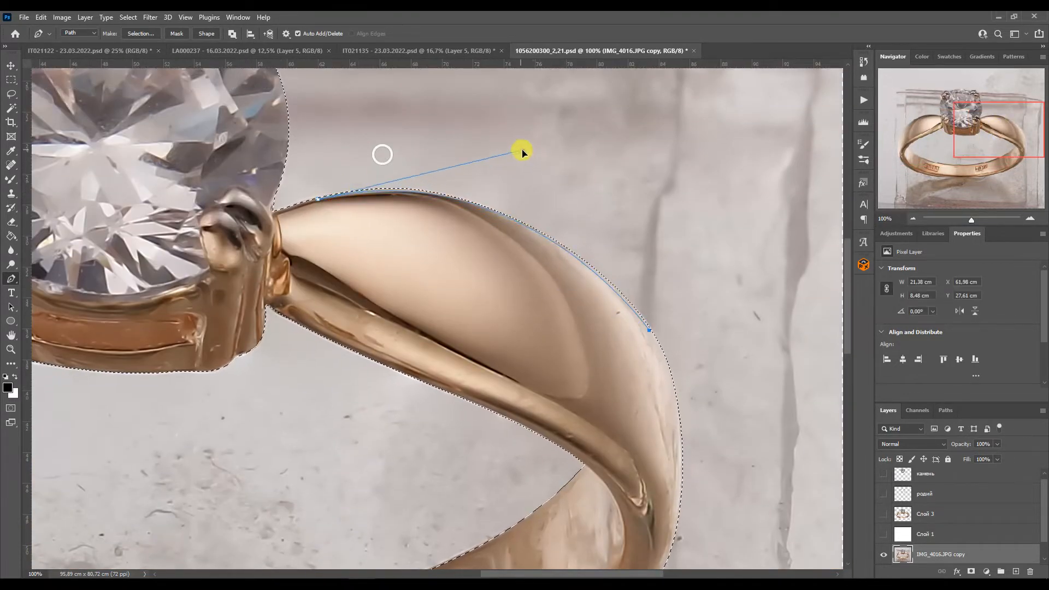
pyautogui.click(540, 234)
pyautogui.moveTo(612, 274); pyautogui.dragTo(621, 277)
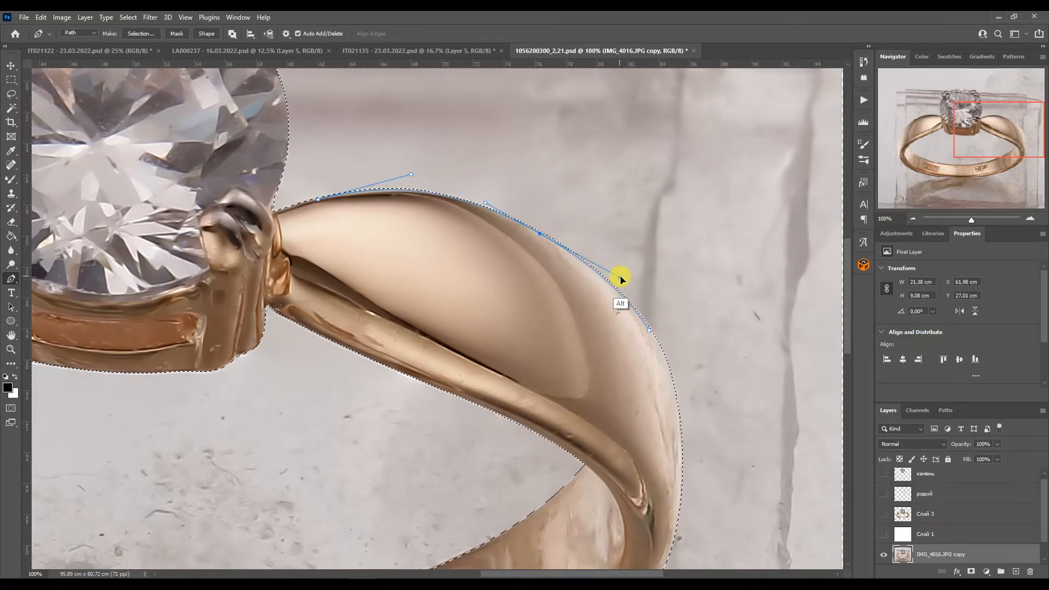
pyautogui.moveTo(649, 330); pyautogui.dragTo(653, 339)
pyautogui.moveTo(1004, 130); pyautogui.dragTo(1004, 140)
pyautogui.click(658, 487)
pyautogui.moveTo(653, 251); pyautogui.dragTo(714, 388)
pyautogui.click(681, 396)
pyautogui.moveTo(676, 303); pyautogui.dragTo(679, 286)
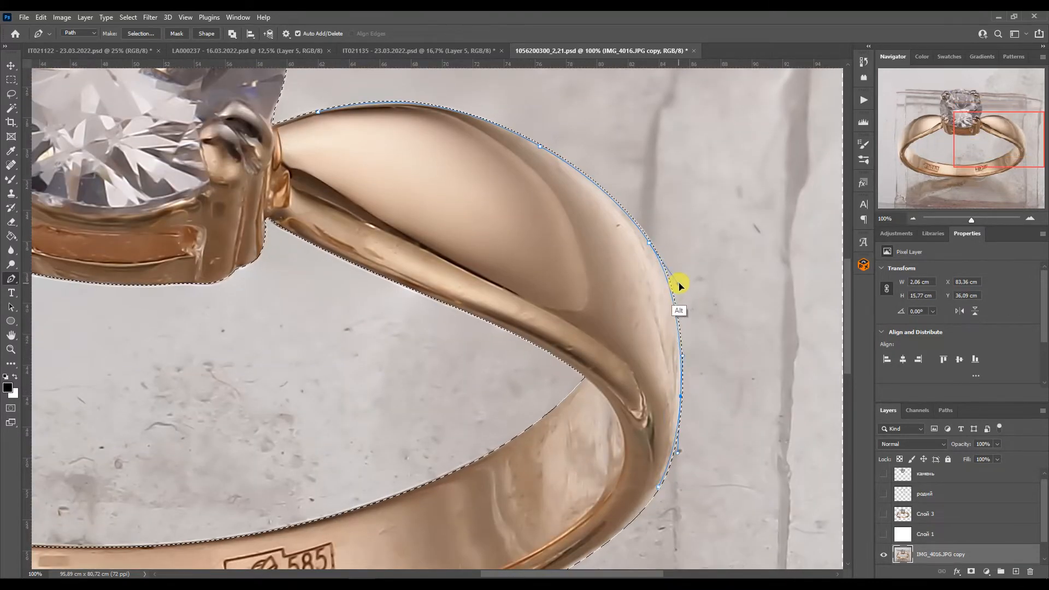
# Curve the path back up along the rim under the right shoulder to the inner facet's lower tip.
pyautogui.moveTo(659, 486); pyautogui.dragTo(688, 356)
pyautogui.click(541, 308)
pyautogui.click(611, 348)
pyautogui.moveTo(673, 421); pyautogui.dragTo(673, 408)
pyautogui.moveTo(610, 350); pyautogui.dragTo(613, 353)
pyautogui.moveTo(542, 309); pyautogui.dragTo(539, 307)
pyautogui.moveTo(580, 325); pyautogui.dragTo(579, 326)
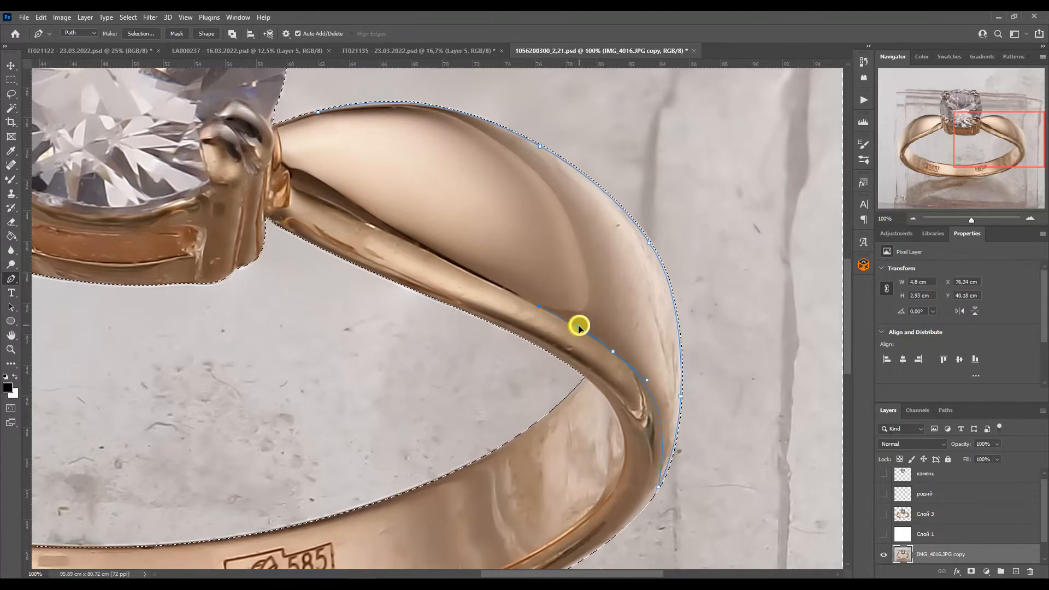
# Close the path along the right facet's boundary and load the work path as a selection.
pyautogui.click(587, 274)
pyautogui.click(454, 116)
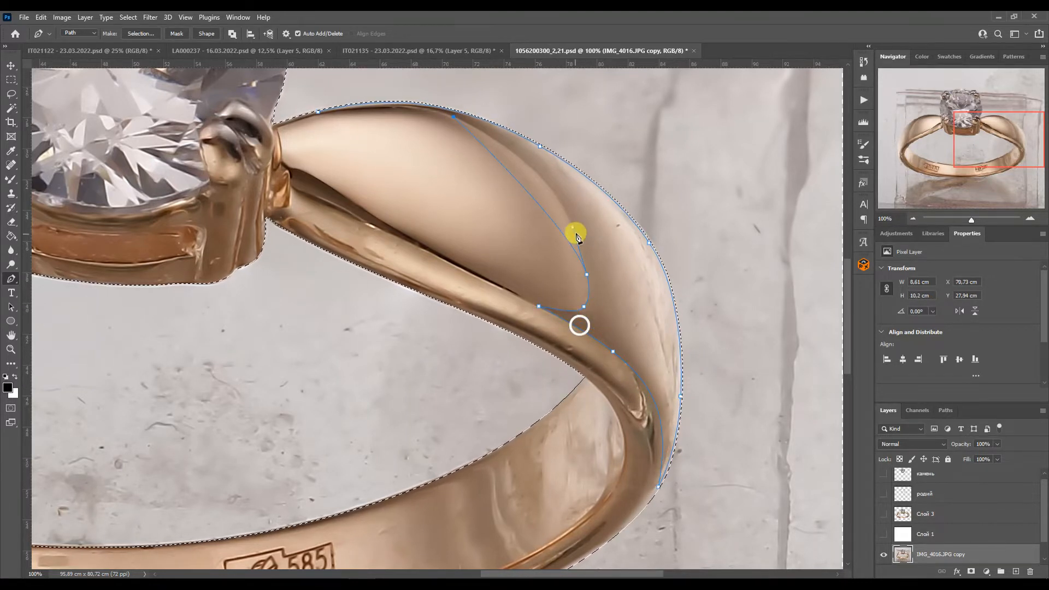
pyautogui.moveTo(576, 158); pyautogui.dragTo(572, 158)
pyautogui.click(553, 192)
pyautogui.click(578, 240)
pyautogui.click(587, 274)
pyautogui.moveTo(453, 116); pyautogui.dragTo(407, 103)
pyautogui.click(443, 114)
pyautogui.click(319, 112)
pyautogui.click(344, 111)
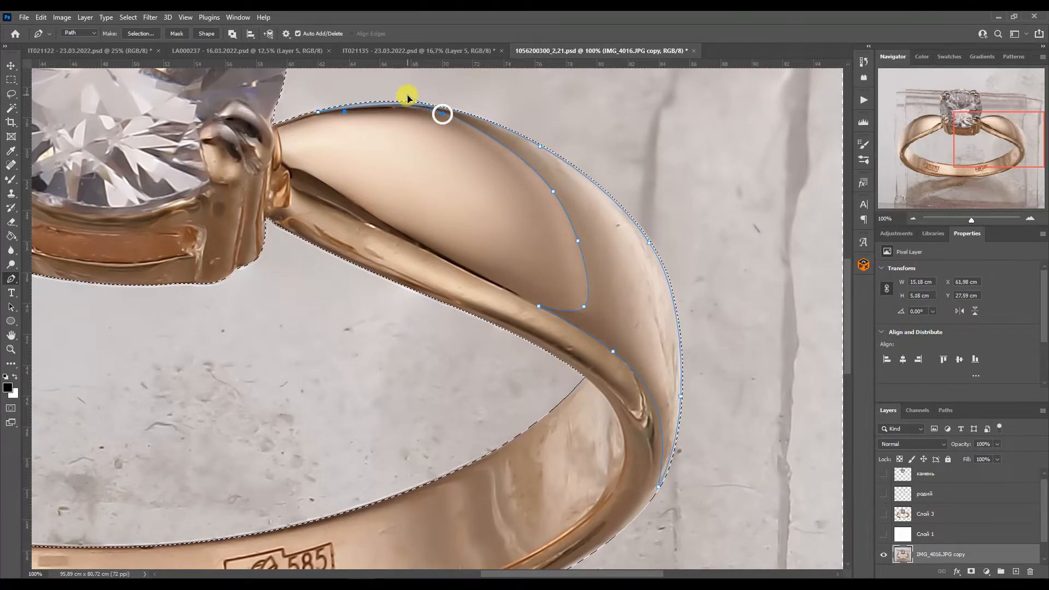
pyautogui.click(945, 410)
pyautogui.keyDown('ctrl'); pyautogui.click(885, 430); pyautogui.keyUp('ctrl')
# Paint the right shoulder's outer edge inside the selection with a sampled light tone and a 300 px Brush.
pyautogui.click(10, 179)
pyautogui.keyDown('alt'); pyautogui.click(626, 223); pyautogui.keyUp('alt')
pyautogui.press(']')
pyautogui.press(']')
pyautogui.press(']')
pyautogui.press(']')
pyautogui.press(']')
pyautogui.press(']')
pyautogui.press(']')
pyautogui.press(']')
pyautogui.press(']')
pyautogui.press(']')
pyautogui.press(']')
pyautogui.press(']')
pyautogui.press(']')
pyautogui.press(']')
pyautogui.press(']')
pyautogui.press(']')
pyautogui.press(']')
pyautogui.press(']')
pyautogui.press(']')
pyautogui.press(']')
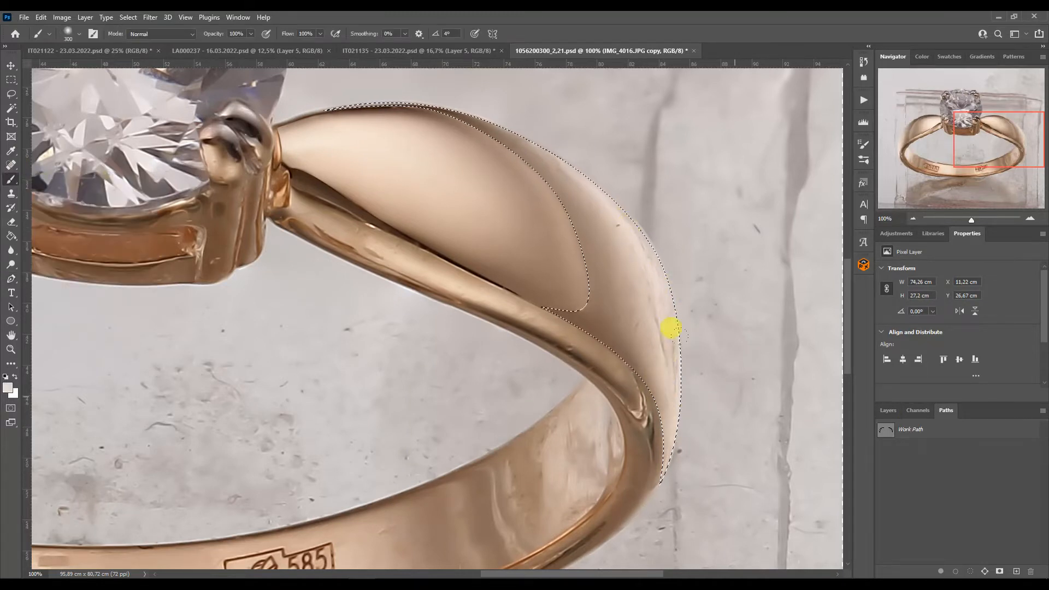
pyautogui.moveTo(673, 357)
pyautogui.mouseDown()
pyautogui.moveTo(661, 216)
pyautogui.moveTo(584, 76)
pyautogui.mouseUp()
# Paint a sampled dark shadow tone beside the left shoulder's facet and enlarge the brush to 500 px.
pyautogui.moveTo(987, 138); pyautogui.dragTo(880, 139)
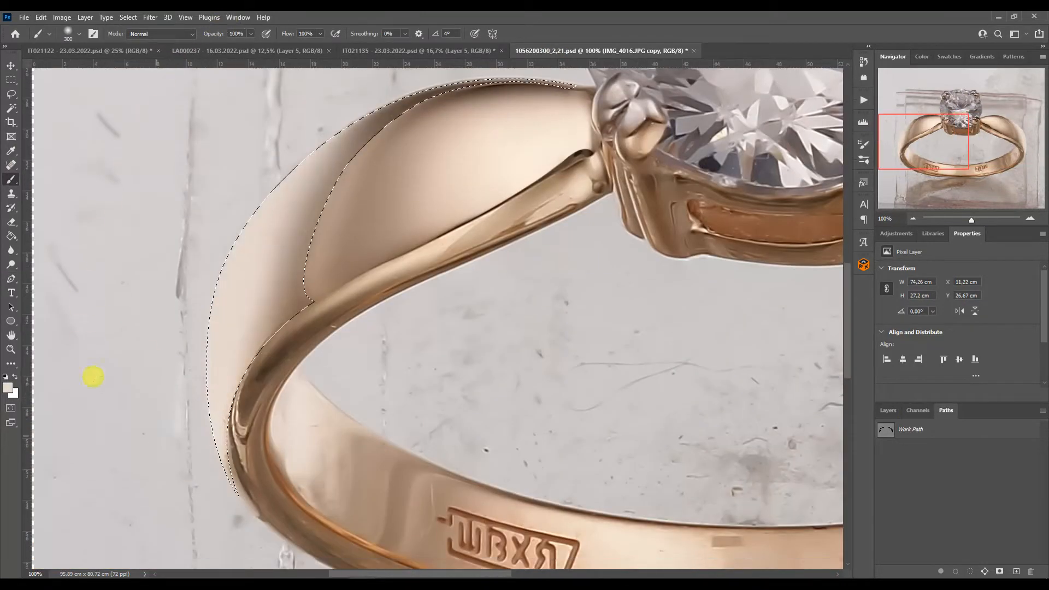
pyautogui.scroll(3, 663, 75)
pyautogui.keyDown('alt'); pyautogui.click(446, 195); pyautogui.keyUp('alt')
pyautogui.moveTo(505, 158)
pyautogui.mouseDown()
pyautogui.moveTo(325, 253)
pyautogui.moveTo(347, 297)
pyautogui.mouseUp()
pyautogui.press(']')
pyautogui.press(']')
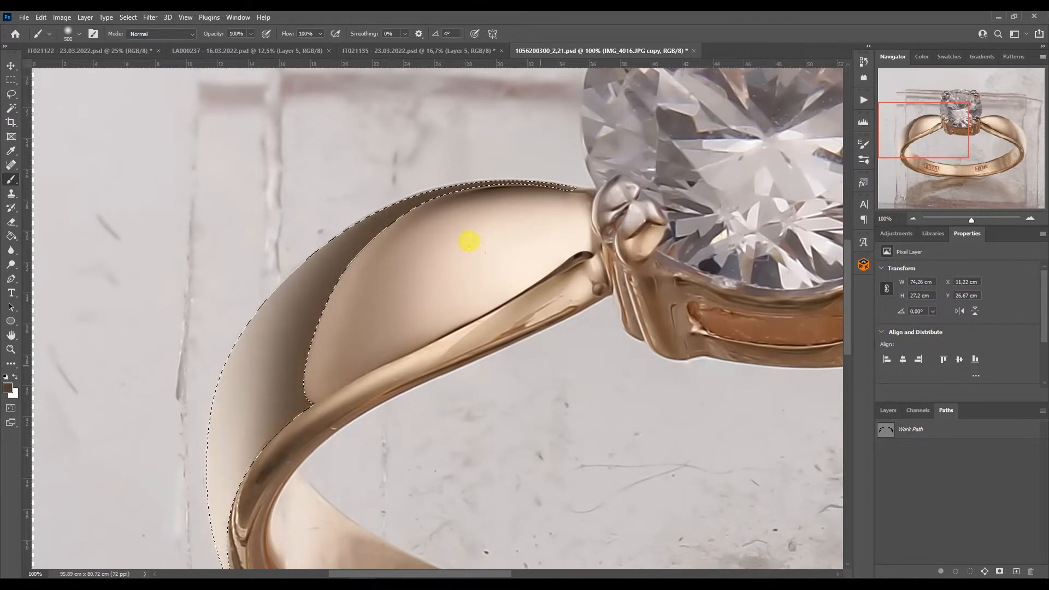
# Sample a metal tone beside the right shoulder's facet and paint it down the selected outer strip.
pyautogui.moveTo(924, 130); pyautogui.dragTo(984, 136)
pyautogui.keyDown('alt'); pyautogui.click(594, 146); pyautogui.keyUp('alt')
pyautogui.moveTo(606, 139)
pyautogui.mouseDown()
pyautogui.moveTo(529, 243)
pyautogui.moveTo(644, 377)
pyautogui.mouseUp()
# Paint highlights along the outer edges of the right and left shoulders with light tones sampled from each side.
pyautogui.moveTo(947, 126)
pyautogui.mouseDown()
pyautogui.moveTo(902, 122)
pyautogui.moveTo(963, 127)
pyautogui.mouseUp()
pyautogui.keyDown('alt'); pyautogui.click(653, 311); pyautogui.keyUp('alt')
pyautogui.moveTo(648, 319); pyautogui.dragTo(628, 82)
pyautogui.moveTo(972, 131); pyautogui.dragTo(896, 131)
pyautogui.keyDown('alt'); pyautogui.click(240, 327); pyautogui.keyUp('alt')
pyautogui.moveTo(208, 349); pyautogui.dragTo(92, 22)
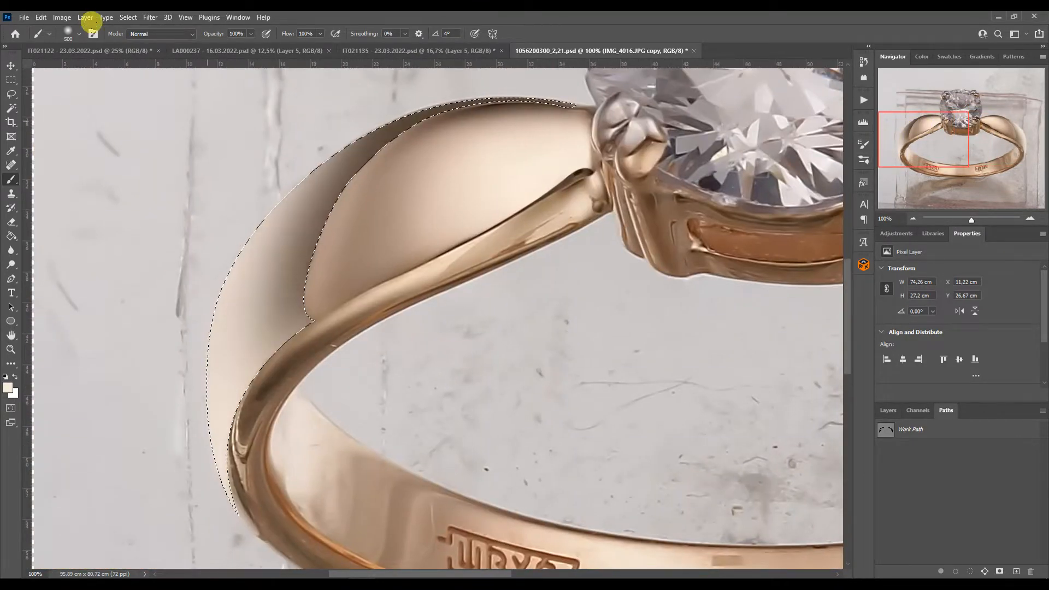
# Paint along the left shoulder's upper outer edge and clear the selection.
pyautogui.scroll(4, 187, 82)
pyautogui.moveTo(539, 136); pyautogui.dragTo(500, 232)
pyautogui.hscroll(5, 480, 219)
pyautogui.moveTo(960, 131); pyautogui.dragTo(982, 139)
pyautogui.hotkey('ctrl', 'd')
pyautogui.moveTo(917, 129); pyautogui.dragTo(985, 126)
# Start a Pen path along the upper edge of the right arm's narrow strip, running from its facet to the prong.
pyautogui.press('p')
pyautogui.click(671, 393)
pyautogui.click(511, 309)
pyautogui.hotkey('ctrl', 'z')
pyautogui.hotkey('ctrl', 'z')
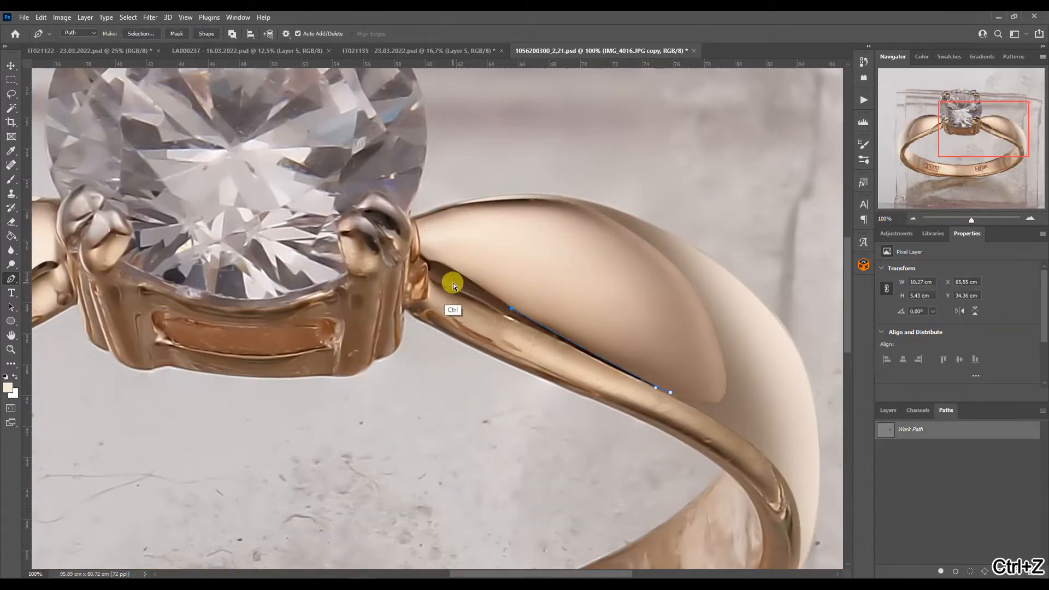
pyautogui.click(431, 280)
pyautogui.click(591, 357)
pyautogui.click(700, 410)
pyautogui.click(637, 380)
# Load the Слой 3 layer's outline as a selection and trace the path around the right bend and bottom outer edge.
pyautogui.keyDown('alt'); pyautogui.moveTo(699, 411); pyautogui.dragTo(750, 443); pyautogui.keyUp('alt')
pyautogui.moveTo(750, 443); pyautogui.dragTo(648, 326)
pyautogui.click(698, 427)
pyautogui.keyDown('ctrl'); pyautogui.moveTo(699, 429); pyautogui.dragTo(711, 350); pyautogui.keyUp('ctrl')
pyautogui.click(566, 404)
pyautogui.click(887, 410)
pyautogui.keyDown('ctrl'); pyautogui.click(902, 514); pyautogui.keyUp('ctrl')
pyautogui.click(570, 403)
pyautogui.click(544, 414)
pyautogui.moveTo(544, 415); pyautogui.dragTo(492, 435)
pyautogui.click(283, 424)
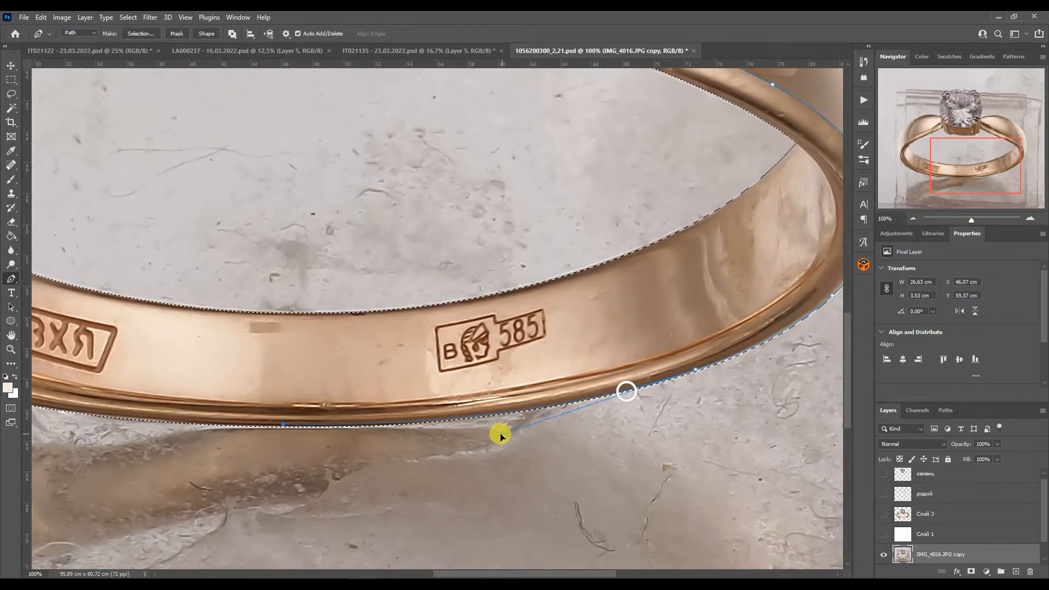
# Continue the Pen path along the band's lower-left outer edge and around the left bend.
pyautogui.moveTo(266, 426)
pyautogui.mouseDown()
pyautogui.moveTo(592, 431)
pyautogui.moveTo(262, 431)
pyautogui.mouseUp()
pyautogui.click(144, 324)
pyautogui.click(233, 374)
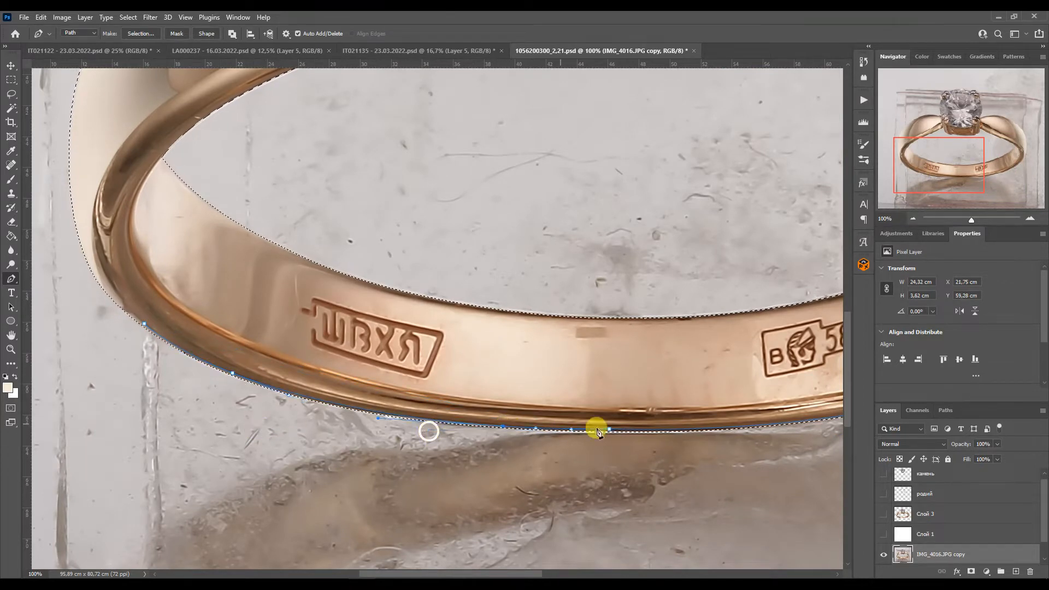
pyautogui.keyDown('alt'); pyautogui.moveTo(571, 428); pyautogui.dragTo(576, 431); pyautogui.keyUp('alt')
pyautogui.moveTo(138, 274); pyautogui.dragTo(274, 429)
pyautogui.click(264, 293)
pyautogui.keyDown('alt'); pyautogui.moveTo(281, 479); pyautogui.dragTo(174, 387); pyautogui.keyUp('alt')
pyautogui.click(231, 368)
pyautogui.keyDown('ctrl'); pyautogui.moveTo(227, 435); pyautogui.dragTo(251, 469); pyautogui.keyUp('ctrl')
pyautogui.click(241, 438)
pyautogui.click(305, 497)
pyautogui.click(281, 479)
# Trace the upper and lower edges of the left arm's strip to the prong and refine the anchor points.
pyautogui.moveTo(415, 197); pyautogui.dragTo(319, 232)
pyautogui.keyDown('ctrl'); pyautogui.moveTo(415, 198); pyautogui.dragTo(480, 163); pyautogui.keyUp('ctrl')
pyautogui.click(563, 114)
pyautogui.click(596, 99)
pyautogui.moveTo(609, 135); pyautogui.dragTo(573, 158)
pyautogui.click(307, 300)
pyautogui.moveTo(349, 275); pyautogui.dragTo(337, 252)
pyautogui.click(473, 200)
pyautogui.keyDown('ctrl'); pyautogui.moveTo(474, 201); pyautogui.dragTo(480, 203); pyautogui.keyUp('ctrl')
pyautogui.keyDown('ctrl'); pyautogui.moveTo(534, 173); pyautogui.dragTo(540, 174); pyautogui.keyUp('ctrl')
pyautogui.keyDown('ctrl'); pyautogui.moveTo(419, 230); pyautogui.dragTo(411, 233); pyautogui.keyUp('ctrl')
pyautogui.scroll(-1, 587, 166)
pyautogui.keyDown('ctrl'); pyautogui.moveTo(307, 266); pyautogui.dragTo(284, 293); pyautogui.keyUp('ctrl')
# Trace the inner edge of the band's rim from the left bend along the bottom towards the right.
pyautogui.click(322, 457)
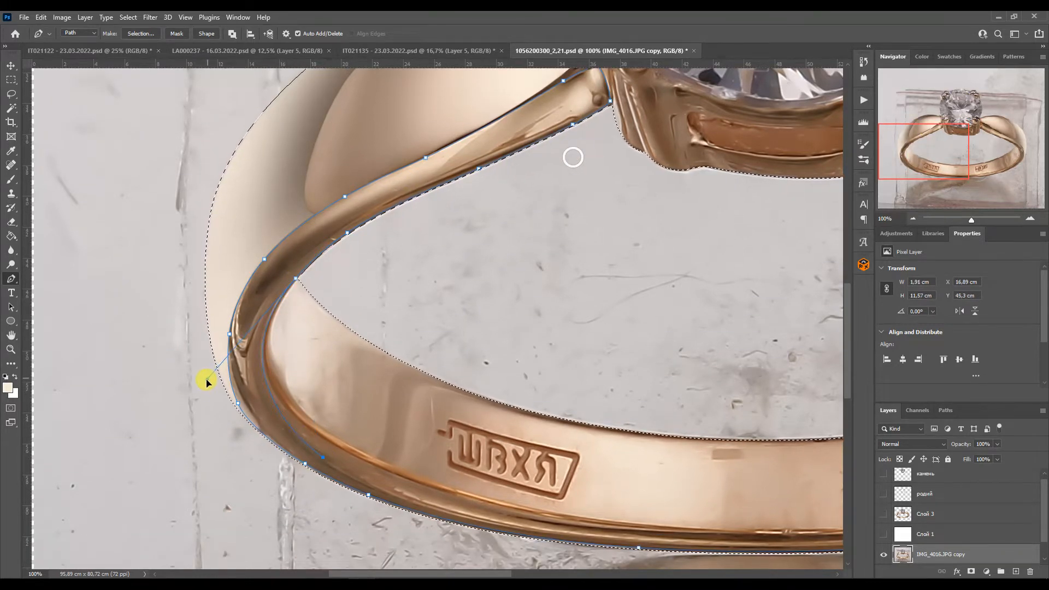
pyautogui.moveTo(382, 492); pyautogui.dragTo(516, 548)
pyautogui.moveTo(516, 548); pyautogui.dragTo(325, 524)
pyautogui.click(627, 504)
pyautogui.click(431, 497)
pyautogui.keyDown('ctrl'); pyautogui.moveTo(627, 504); pyautogui.dragTo(632, 506); pyautogui.keyUp('ctrl')
pyautogui.click(228, 451)
pyautogui.moveTo(463, 416); pyautogui.dragTo(273, 378)
pyautogui.keyDown('alt'); pyautogui.moveTo(442, 466); pyautogui.dragTo(508, 440); pyautogui.keyUp('alt')
pyautogui.click(609, 395)
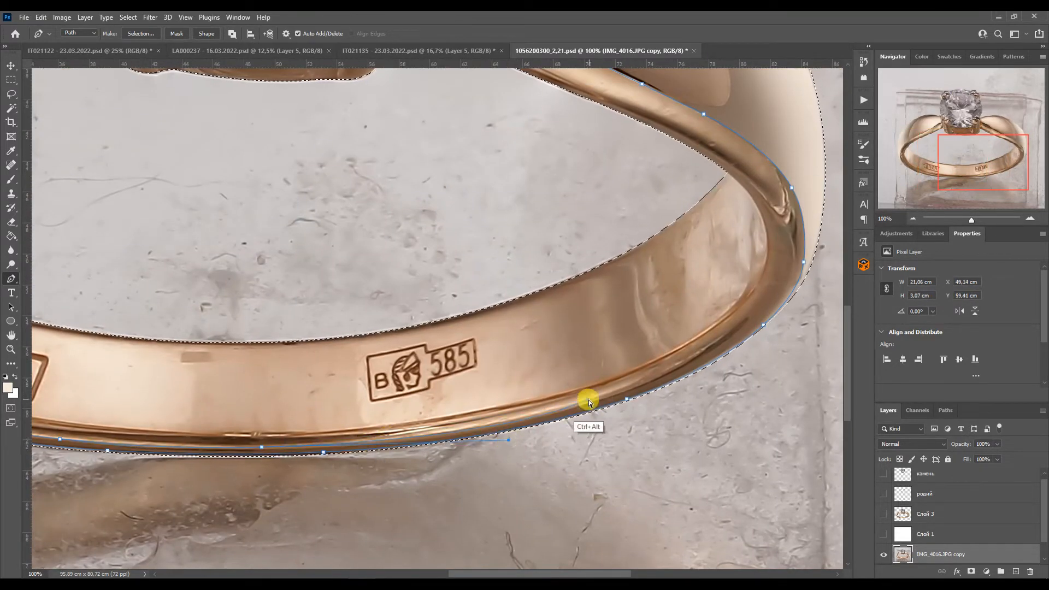
# Trace the rim's inner edge up the right arm to the prong, close the path and convert it to a selection.
pyautogui.moveTo(761, 211); pyautogui.dragTo(825, 306)
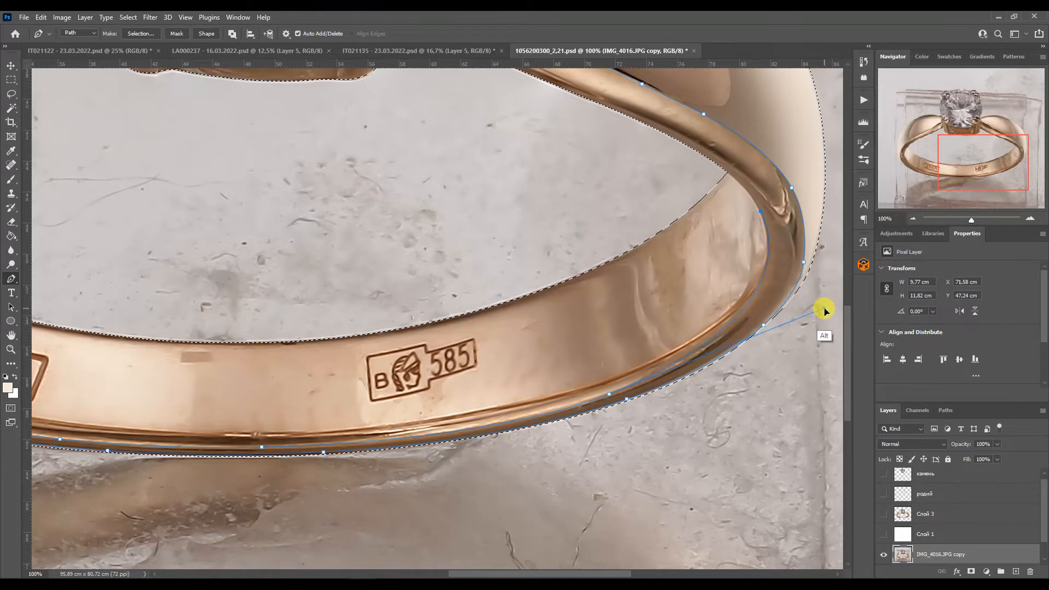
pyautogui.scroll(3, 818, 318)
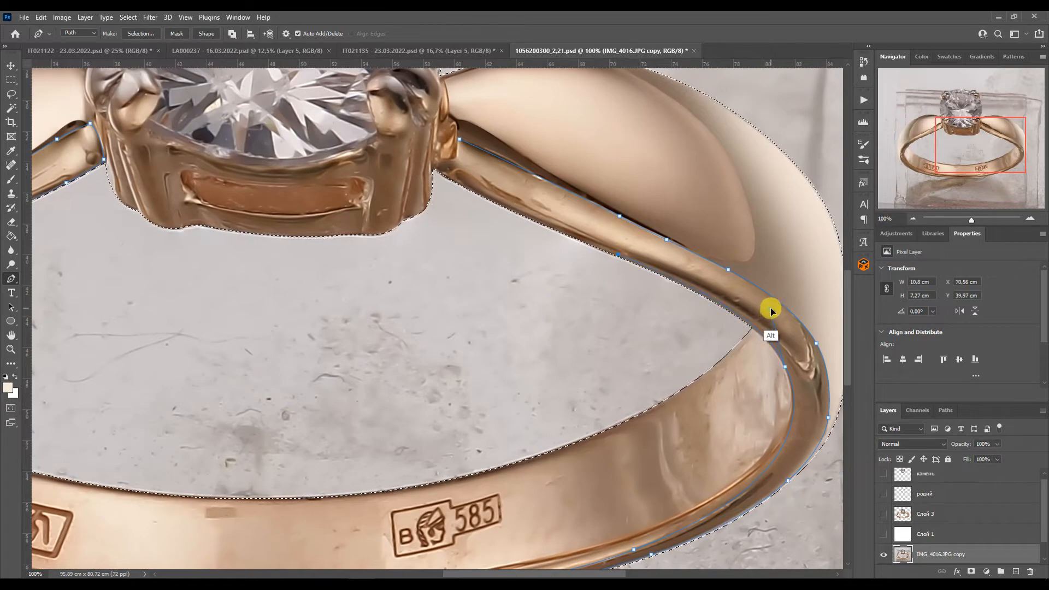
pyautogui.click(755, 328)
pyautogui.click(618, 255)
pyautogui.moveTo(618, 256); pyautogui.dragTo(700, 337)
pyautogui.click(519, 251)
pyautogui.keyDown('alt'); pyautogui.moveTo(639, 314); pyautogui.dragTo(580, 290); pyautogui.keyUp('alt')
pyautogui.click(529, 241)
pyautogui.click(540, 241)
pyautogui.click(542, 223)
pyautogui.hotkey('ctrl', 'Return')
# Smooth the metal along the selected right arm strip with the Mixer Brush.
pyautogui.moveTo(971, 135)
pyautogui.mouseDown()
pyautogui.moveTo(996, 144)
pyautogui.moveTo(944, 143)
pyautogui.mouseUp()
pyautogui.click(946, 411)
pyautogui.click(11, 180)
pyautogui.press(']')
pyautogui.moveTo(484, 288)
pyautogui.mouseDown()
pyautogui.moveTo(441, 254)
pyautogui.moveTo(417, 252)
pyautogui.moveTo(679, 373)
pyautogui.moveTo(628, 353)
pyautogui.moveTo(702, 410)
pyautogui.moveTo(710, 398)
pyautogui.moveTo(754, 467)
pyautogui.mouseUp()
# Smooth the selected left arm strip and its bend with the Mixer Brush at 50 px and smaller.
pyautogui.click(909, 136)
pyautogui.moveTo(909, 136); pyautogui.dragTo(907, 136)
pyautogui.press('[')
pyautogui.press('[')
pyautogui.press(']')
pyautogui.moveTo(572, 199)
pyautogui.mouseDown()
pyautogui.moveTo(536, 197)
pyautogui.moveTo(425, 261)
pyautogui.moveTo(470, 242)
pyautogui.mouseUp()
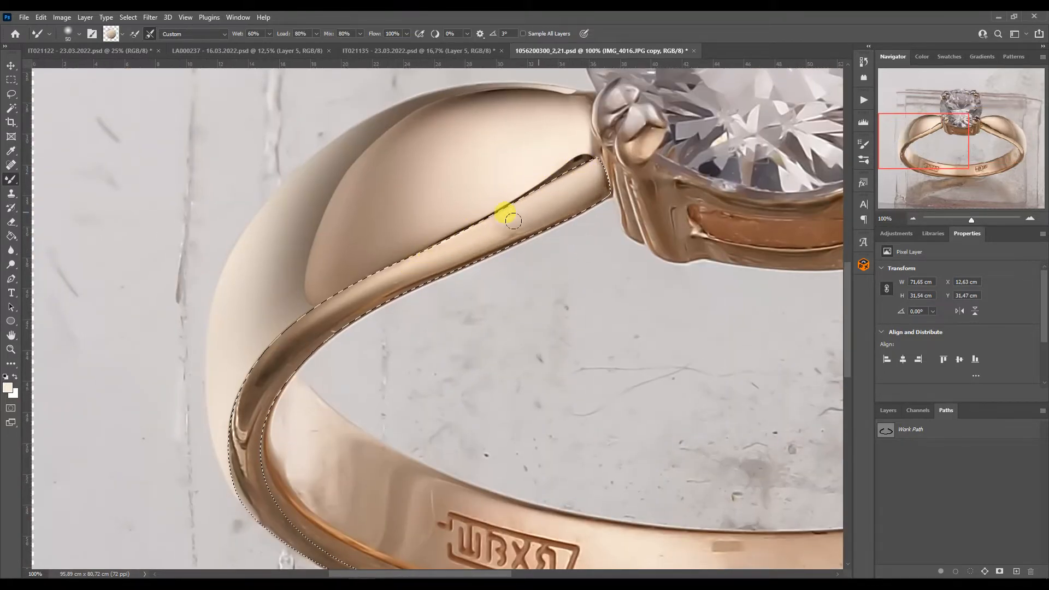
pyautogui.moveTo(496, 232)
pyautogui.mouseDown()
pyautogui.moveTo(302, 328)
pyautogui.moveTo(258, 377)
pyautogui.moveTo(239, 452)
pyautogui.moveTo(267, 514)
pyautogui.mouseUp()
pyautogui.press('[')
pyautogui.moveTo(262, 485); pyautogui.dragTo(289, 538)
pyautogui.moveTo(264, 491); pyautogui.dragTo(323, 562)
# Smooth the selected rim around the right bend with the Mixer Brush and reduce the brush size.
pyautogui.click(992, 154)
pyautogui.moveTo(700, 285)
pyautogui.mouseDown()
pyautogui.moveTo(705, 352)
pyautogui.moveTo(623, 433)
pyautogui.mouseUp()
pyautogui.press('[')
pyautogui.press('[')
pyautogui.press('[')
pyautogui.click(980, 136)
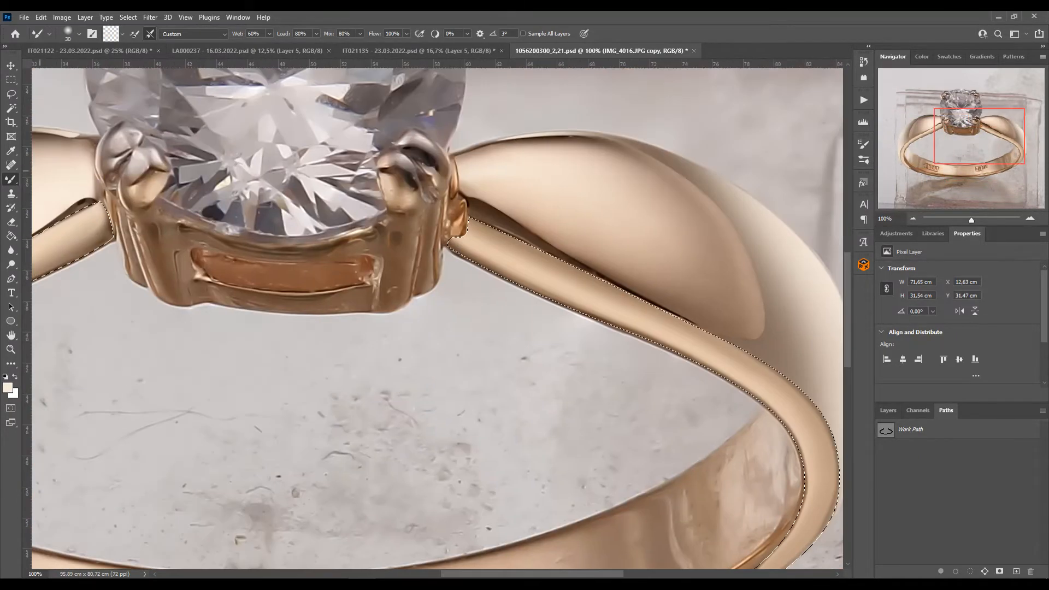
# Paint the selected rim around the right bend with the regular Brush.
pyautogui.rightClick(11, 179)
pyautogui.click(50, 180)
pyautogui.click(983, 163)
pyautogui.click(982, 154)
pyautogui.moveTo(398, 108)
pyautogui.mouseDown()
pyautogui.moveTo(671, 270)
pyautogui.moveTo(658, 358)
pyautogui.moveTo(329, 439)
pyautogui.mouseUp()
# Paint along the selected bottom rim of the band with a smaller Brush.
pyautogui.press('[')
pyautogui.press('[')
pyautogui.press('[')
pyautogui.press('[')
pyautogui.press('[')
pyautogui.click(947, 157)
pyautogui.moveTo(629, 489); pyautogui.dragTo(262, 469)
# Paint the selected rim around the left bend with a larger Brush and clear the selection.
pyautogui.click(919, 153)
pyautogui.press(']')
pyautogui.press(']')
pyautogui.moveTo(443, 475)
pyautogui.mouseDown()
pyautogui.moveTo(286, 307)
pyautogui.moveTo(302, 306)
pyautogui.moveTo(353, 221)
pyautogui.moveTo(613, 94)
pyautogui.moveTo(455, 177)
pyautogui.mouseUp()
pyautogui.press('[')
pyautogui.moveTo(923, 153); pyautogui.dragTo(959, 137)
pyautogui.hotkey('ctrl', 'd')
# Smooth the right front prong's leg below the stone with the Mixer Brush on the IMG_4016.JPG copy layer.
pyautogui.moveTo(891, 175); pyautogui.dragTo(964, 138)
pyautogui.click(888, 410)
pyautogui.click(11, 180)
pyautogui.click(54, 214)
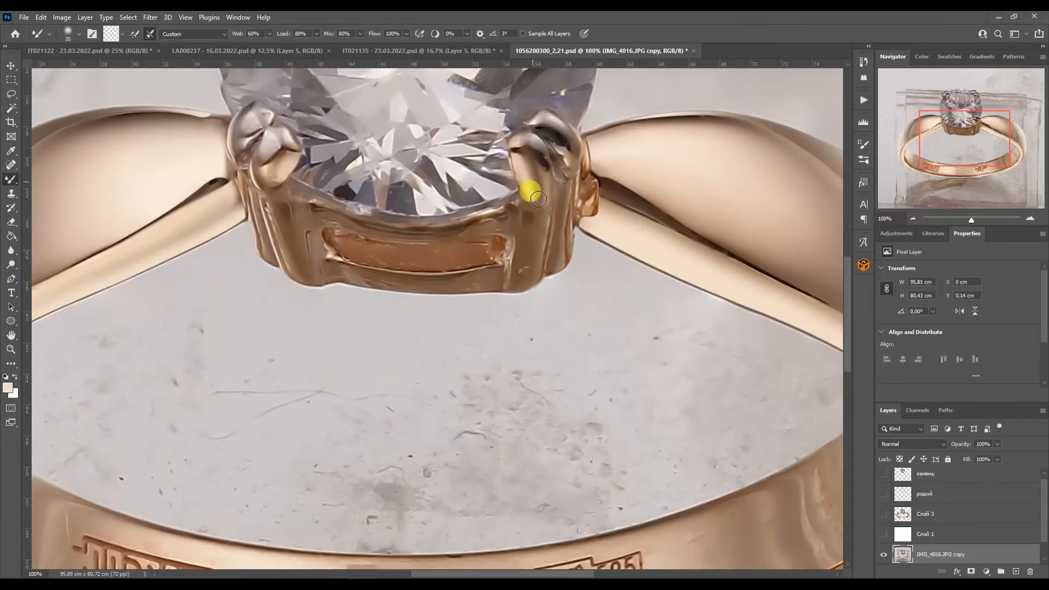
pyautogui.moveTo(538, 225)
pyautogui.mouseDown()
pyautogui.moveTo(532, 266)
pyautogui.moveTo(533, 204)
pyautogui.moveTo(523, 279)
pyautogui.mouseUp()
# Smooth the left front prong's leg with a smaller Mixer Brush.
pyautogui.press('[')
pyautogui.press('[')
pyautogui.moveTo(264, 178); pyautogui.dragTo(305, 279)
pyautogui.press('[')
pyautogui.press(']')
pyautogui.moveTo(290, 215); pyautogui.dragTo(312, 280)
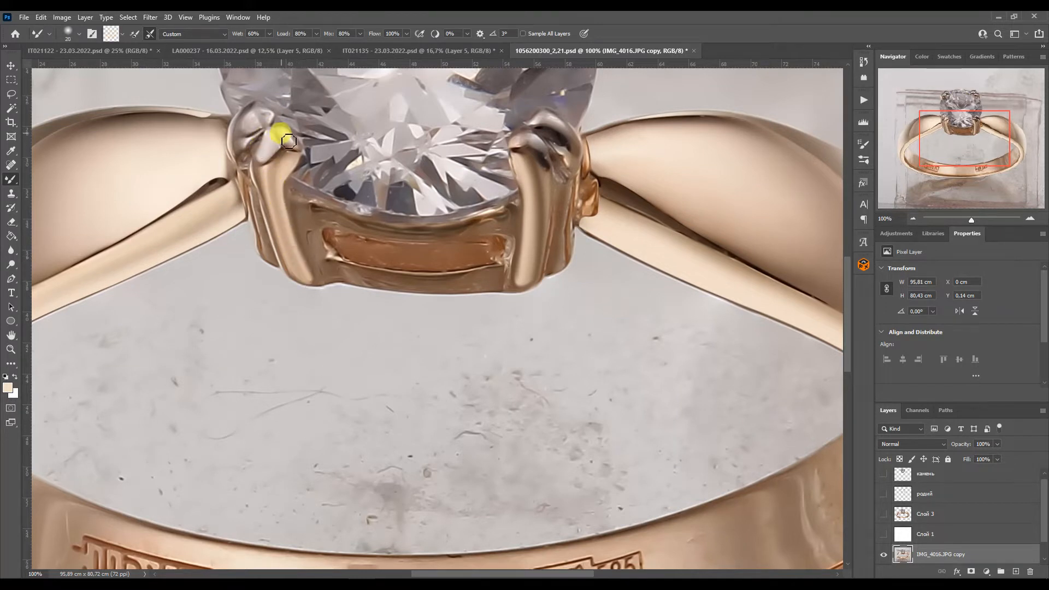
# Smooth the tips of the left and right front prongs with the Mixer Brush at about 20 px.
pyautogui.moveTo(254, 122); pyautogui.dragTo(273, 121)
pyautogui.press('[')
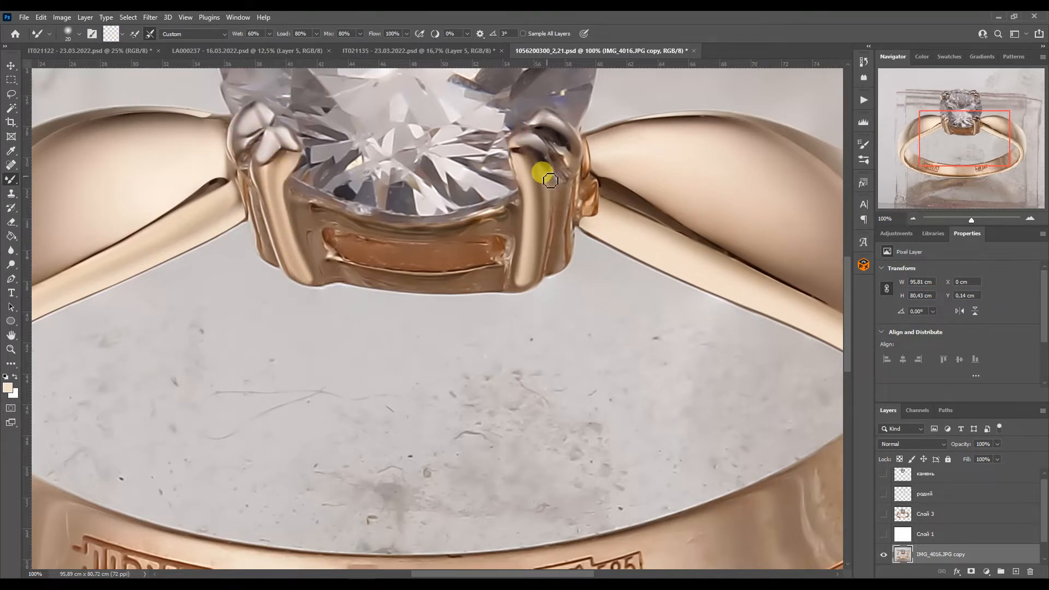
pyautogui.press(']')
pyautogui.press(']')
pyautogui.moveTo(551, 121); pyautogui.dragTo(554, 137)
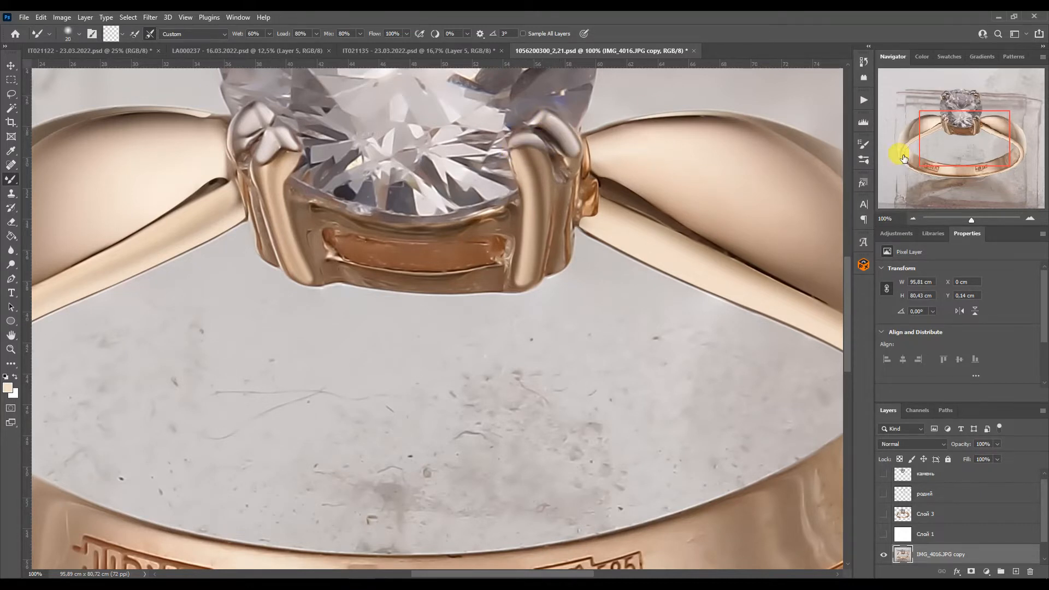
# Trace Pen paths around the setting's front plate between the prongs and around its slot opening.
pyautogui.moveTo(937, 153); pyautogui.dragTo(940, 151)
pyautogui.press('p')
pyautogui.click(265, 223)
pyautogui.moveTo(309, 232); pyautogui.dragTo(315, 237)
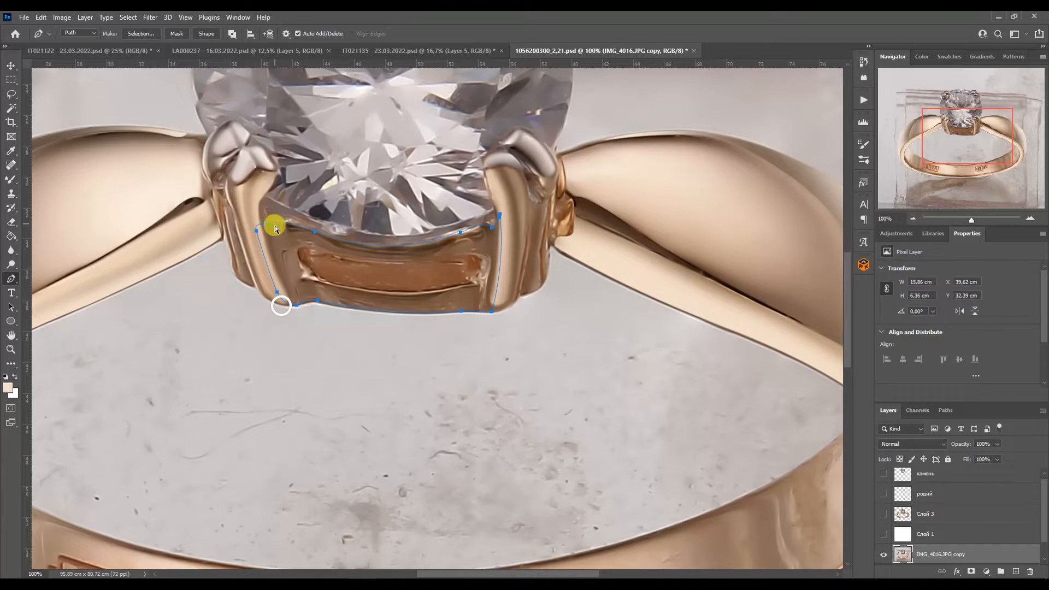
pyautogui.moveTo(309, 246); pyautogui.dragTo(391, 274)
pyautogui.click(469, 251)
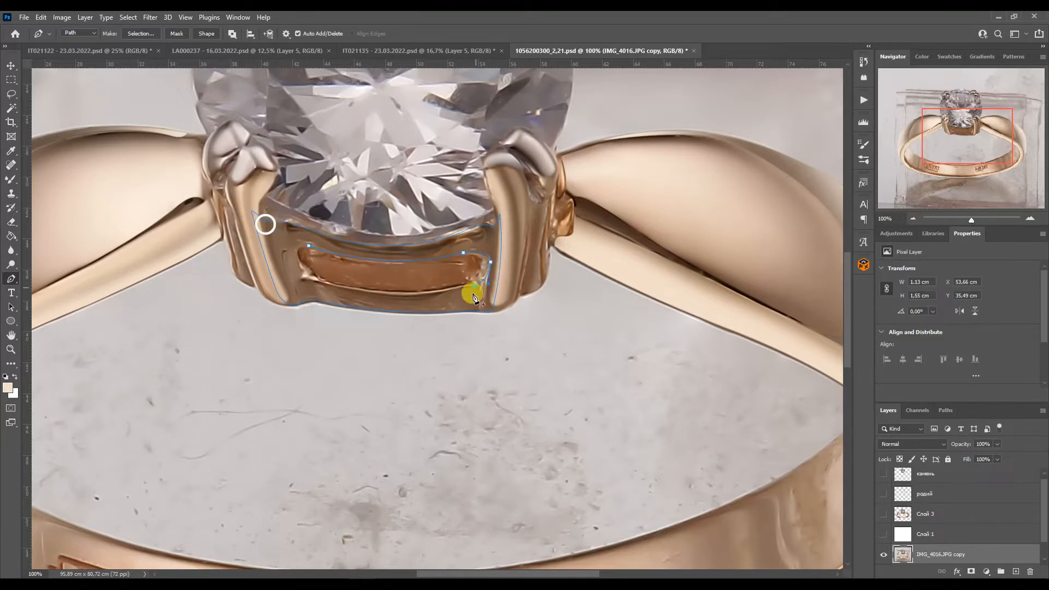
pyautogui.moveTo(302, 277); pyautogui.dragTo(308, 249)
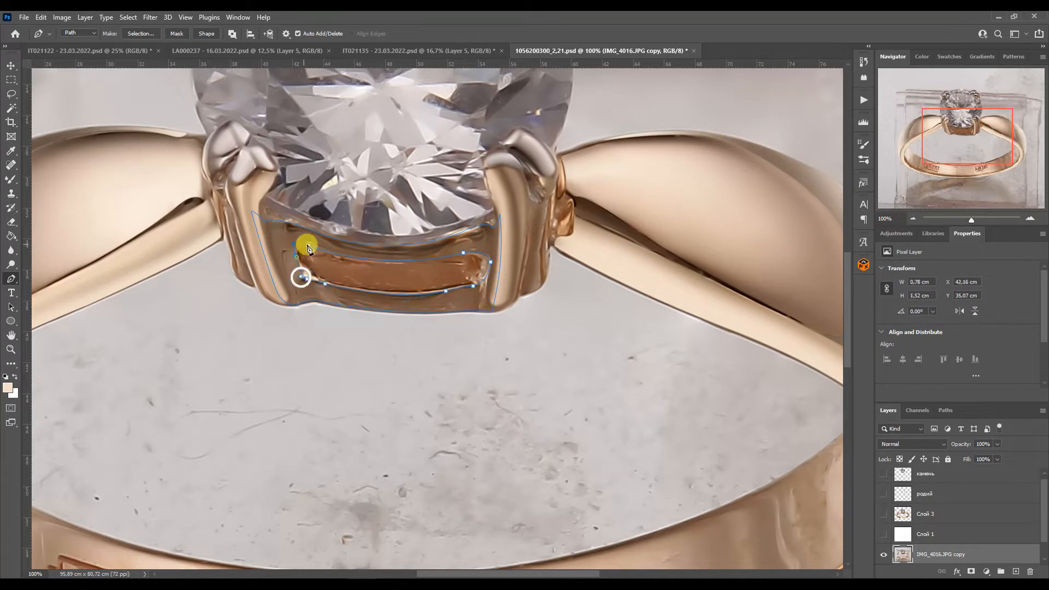
# Load the front plate's work path as a selection and add a new layer.
pyautogui.click(945, 410)
pyautogui.keyDown('ctrl'); pyautogui.click(886, 430); pyautogui.keyUp('ctrl')
pyautogui.click(888, 410)
pyautogui.click(1016, 572)
# Fill the selected front plate with a light gold tone using a 300 px Brush.
pyautogui.click(11, 180)
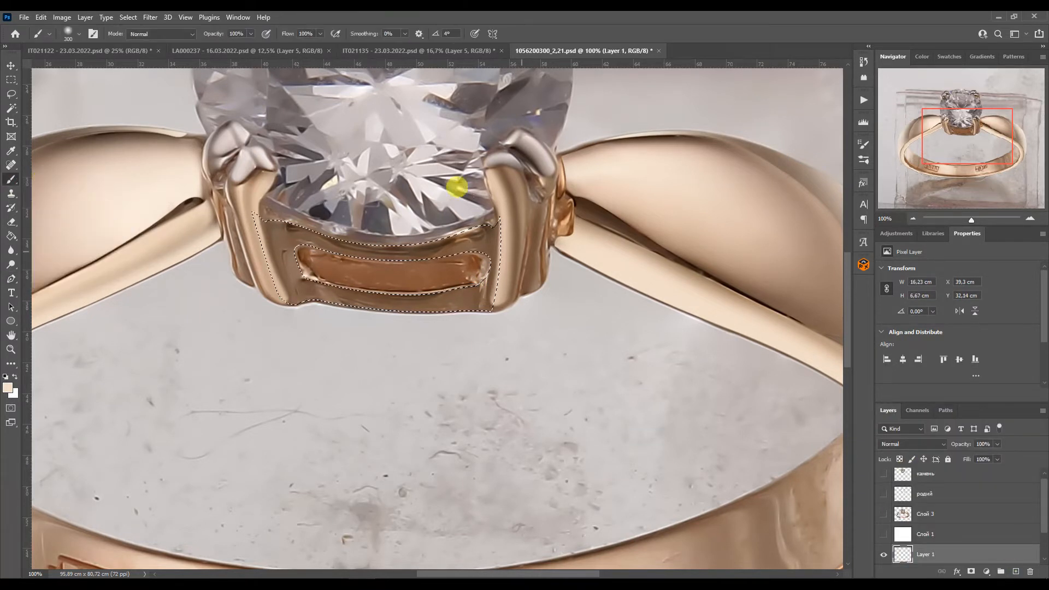
pyautogui.click(382, 242)
pyautogui.moveTo(549, 240); pyautogui.dragTo(557, 336)
pyautogui.moveTo(226, 241)
pyautogui.mouseDown()
pyautogui.moveTo(237, 372)
pyautogui.moveTo(497, 319)
pyautogui.mouseUp()
# Sample a darker metal tone and shade both ends of the selected front plate.
pyautogui.keyDown('alt'); pyautogui.click(477, 264); pyautogui.keyUp('alt')
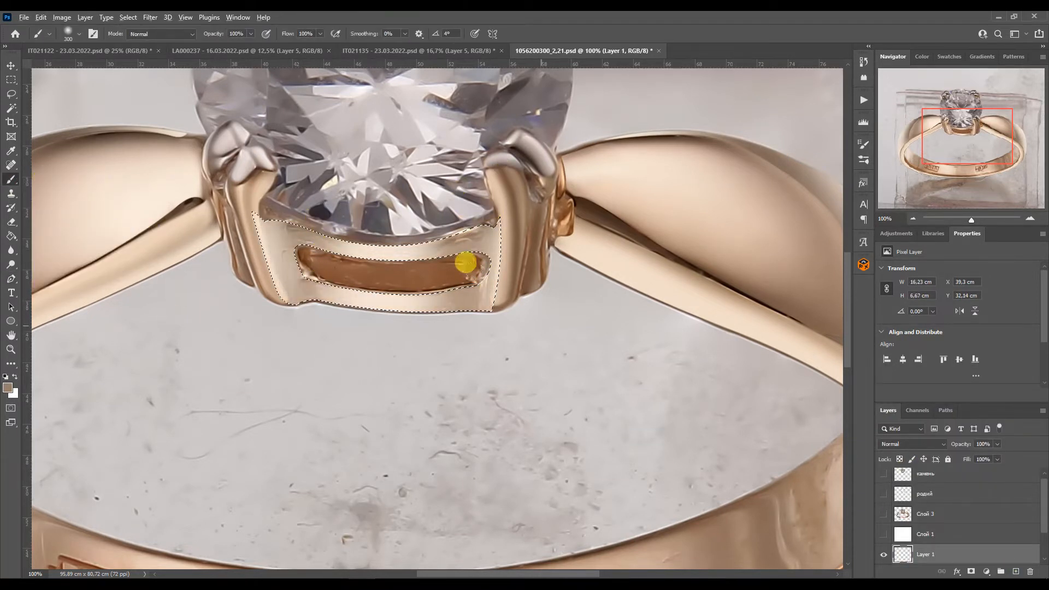
pyautogui.moveTo(311, 239); pyautogui.dragTo(320, 293)
pyautogui.moveTo(462, 240); pyautogui.dragTo(457, 292)
# Sample a light tone, enlarge the brush to 400 px and paint a highlight in the middle of the front plate.
pyautogui.keyDown('alt'); pyautogui.click(385, 254); pyautogui.keyUp('alt')
pyautogui.press(']')
pyautogui.press(']')
pyautogui.press(']')
pyautogui.press(']')
pyautogui.press(']')
pyautogui.click(385, 267)
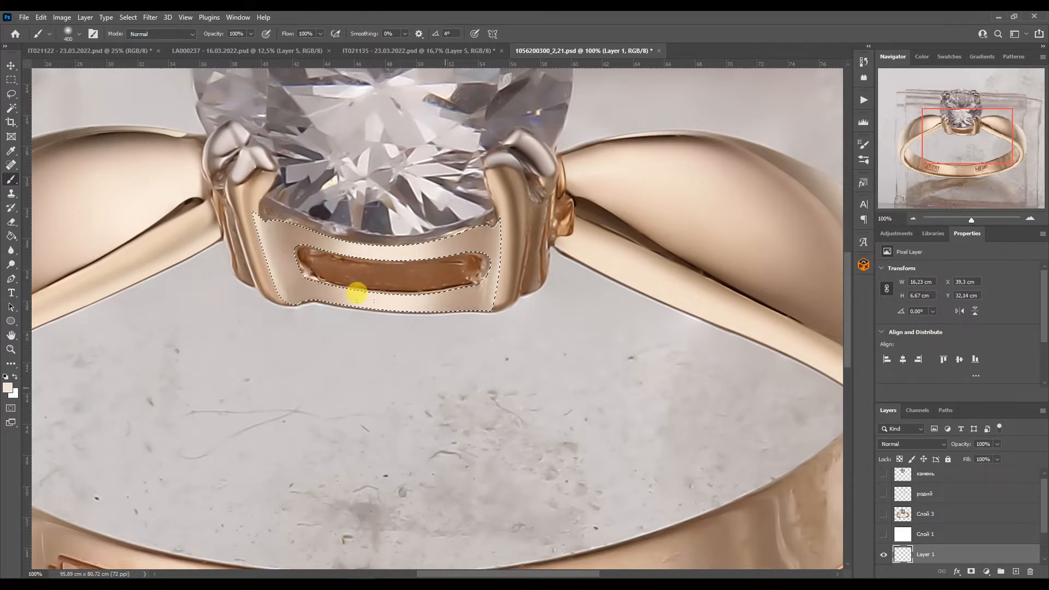
# Clear the selection and erase the painted plate's edges beside the left and right prongs with an enlarged Eraser.
pyautogui.hotkey('ctrl', 'd')
pyautogui.press('e')
pyautogui.press(']')
pyautogui.press(']')
pyautogui.press(']')
pyautogui.moveTo(264, 213); pyautogui.dragTo(272, 298)
pyautogui.moveTo(508, 223)
pyautogui.mouseDown()
pyautogui.moveTo(504, 306)
pyautogui.moveTo(496, 224)
pyautogui.mouseUp()
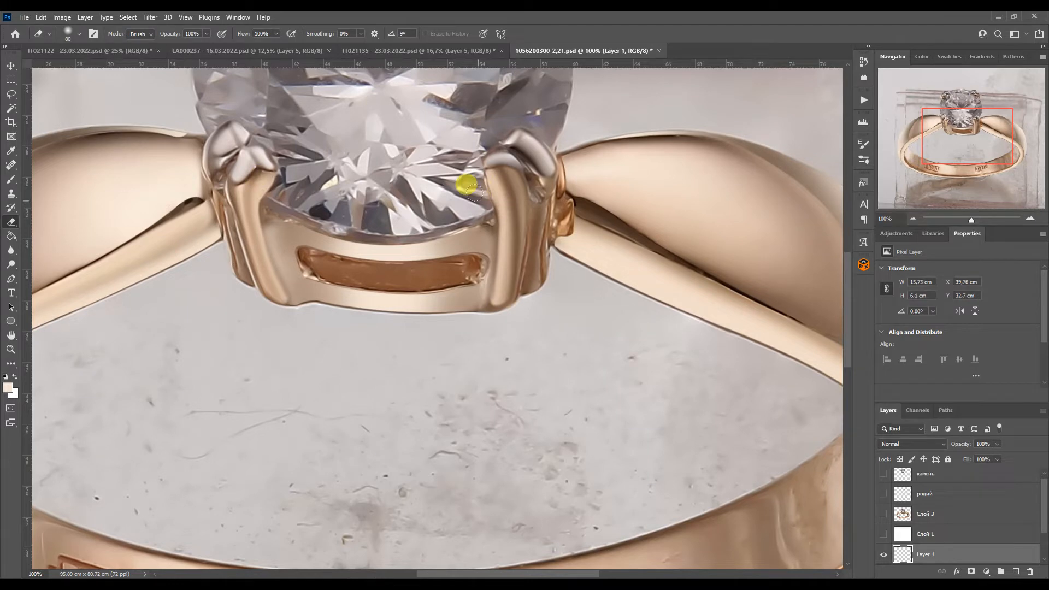
# Outline the lower part of the right shoulder's bulge with a Pen path on the IMG_4016.JPG copy layer and load it as a selection.
pyautogui.scroll(-1, 913, 157)
pyautogui.moveTo(927, 153); pyautogui.dragTo(926, 156)
pyautogui.press('p')
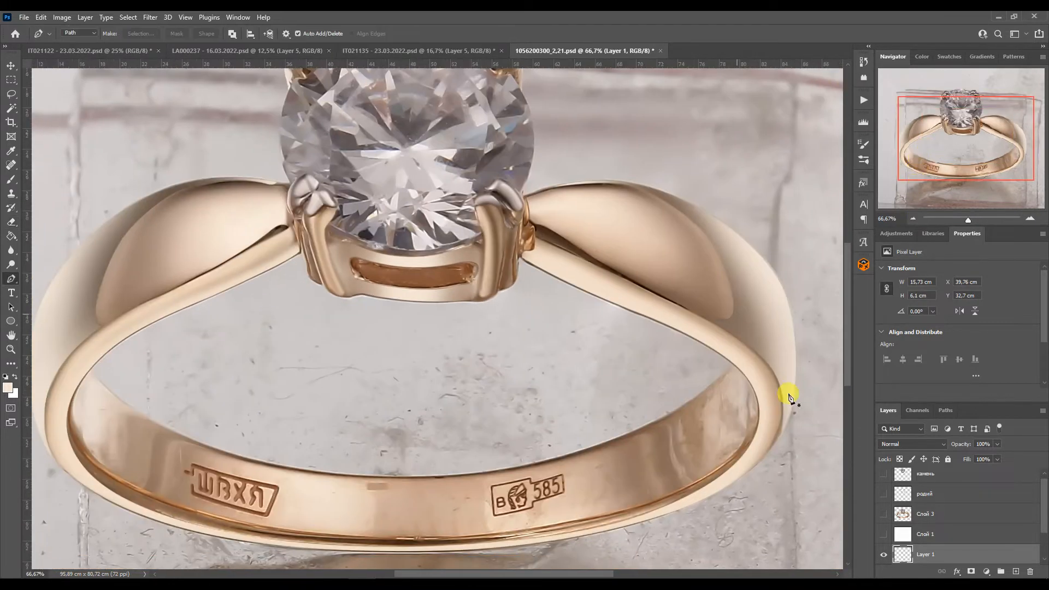
pyautogui.scroll(-3, 957, 525)
pyautogui.click(957, 536)
pyautogui.scroll(2, 666, 234)
pyautogui.click(758, 468)
pyautogui.click(274, 219)
pyautogui.hotkey('ctrl', 'z')
pyautogui.moveTo(256, 183); pyautogui.dragTo(301, 146)
pyautogui.click(758, 468)
pyautogui.hotkey('ctrl', 'Return')
pyautogui.click(945, 410)
# Blend the dark crease under the right shoulder's bulge with the Mixer Brush inside the selection, and deselect.
pyautogui.rightClick(8, 183)
pyautogui.click(49, 211)
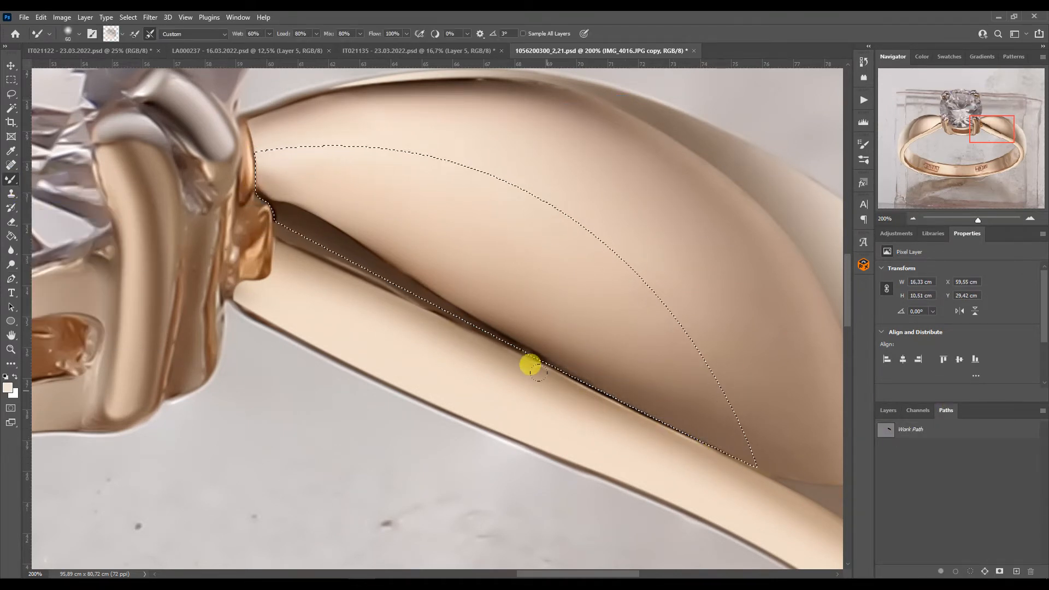
pyautogui.press('[')
pyautogui.moveTo(455, 312)
pyautogui.mouseDown()
pyautogui.moveTo(355, 236)
pyautogui.moveTo(248, 197)
pyautogui.moveTo(390, 276)
pyautogui.moveTo(313, 257)
pyautogui.moveTo(433, 241)
pyautogui.mouseUp()
pyautogui.press(']')
pyautogui.press(']')
pyautogui.press(']')
pyautogui.hotkey('ctrl', 'd')
# Outline the narrow dark strip between the right shoulder's bulge and its lower rail with a Pen path and load it as a selection.
pyautogui.click(913, 219)
pyautogui.click(1030, 219)
pyautogui.press('p')
pyautogui.click(285, 245)
pyautogui.click(338, 268)
pyautogui.click(800, 495)
pyautogui.moveTo(516, 347); pyautogui.dragTo(516, 352)
pyautogui.moveTo(761, 474); pyautogui.dragTo(759, 469)
pyautogui.click(273, 221)
pyautogui.moveTo(472, 323); pyautogui.dragTo(471, 325)
pyautogui.click(285, 245)
pyautogui.hotkey('ctrl', 'Return')
# Sample the dark crease tone, paint the selected strip below the right shoulder with a Brush, and deselect.
pyautogui.rightClick(11, 179)
pyautogui.click(54, 180)
pyautogui.keyDown('alt'); pyautogui.click(633, 411); pyautogui.keyUp('alt')
pyautogui.hotkey('ctrl', 'z')
pyautogui.keyDown('alt'); pyautogui.click(657, 418); pyautogui.keyUp('alt')
pyautogui.moveTo(656, 405); pyautogui.dragTo(428, 265)
pyautogui.hotkey('ctrl', 'd')
# Smooth the two upper left prongs of the stone with a small Mixer Brush on the IMG_4016.JPG copy layer.
pyautogui.click(913, 219)
pyautogui.click(912, 218)
pyautogui.click(913, 218)
pyautogui.click(944, 151)
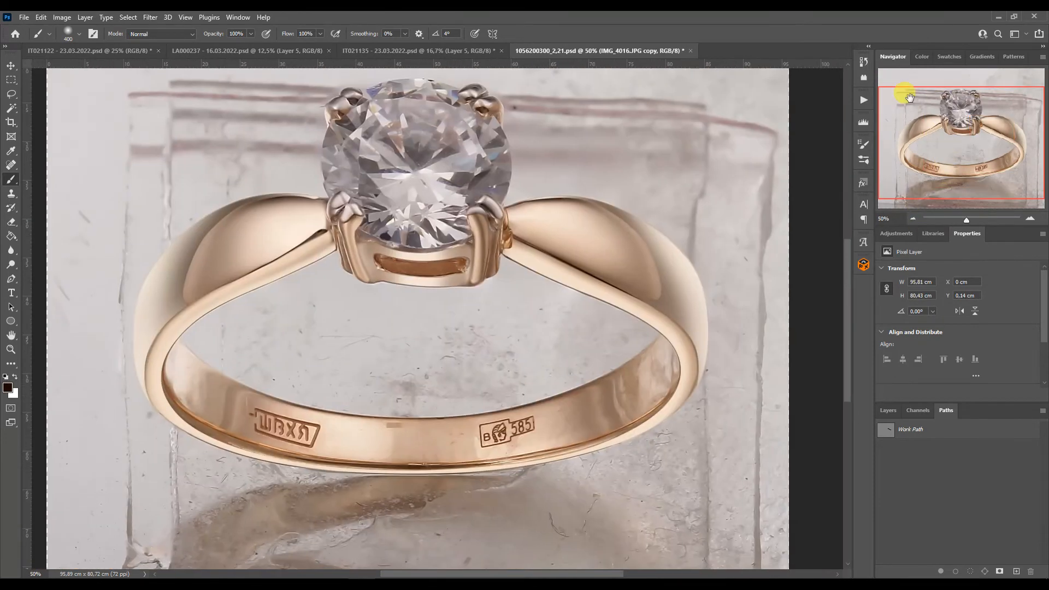
pyautogui.click(888, 410)
pyautogui.rightClick(12, 180)
pyautogui.click(57, 211)
pyautogui.click(1030, 219)
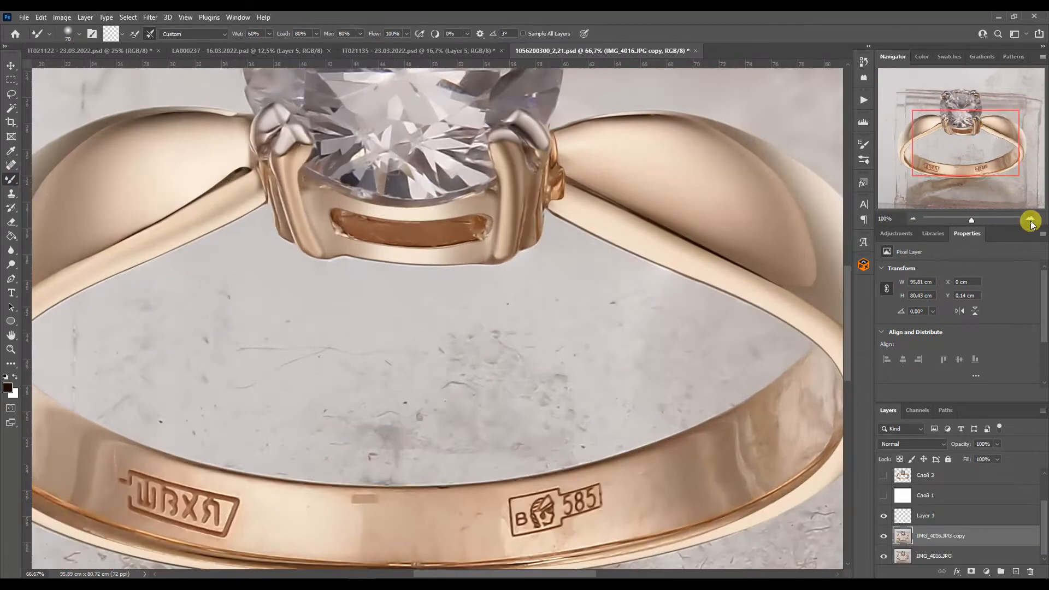
pyautogui.click(1030, 219)
pyautogui.click(1030, 219)
pyautogui.click(1029, 219)
pyautogui.click(947, 95)
pyautogui.moveTo(320, 292)
pyautogui.mouseDown()
pyautogui.moveTo(335, 314)
pyautogui.moveTo(369, 293)
pyautogui.moveTo(315, 275)
pyautogui.moveTo(412, 253)
pyautogui.moveTo(427, 233)
pyautogui.moveTo(432, 265)
pyautogui.moveTo(388, 208)
pyautogui.moveTo(430, 208)
pyautogui.moveTo(379, 215)
pyautogui.moveTo(443, 211)
pyautogui.mouseUp()
pyautogui.press(']')
pyautogui.press('[')
pyautogui.press('[')
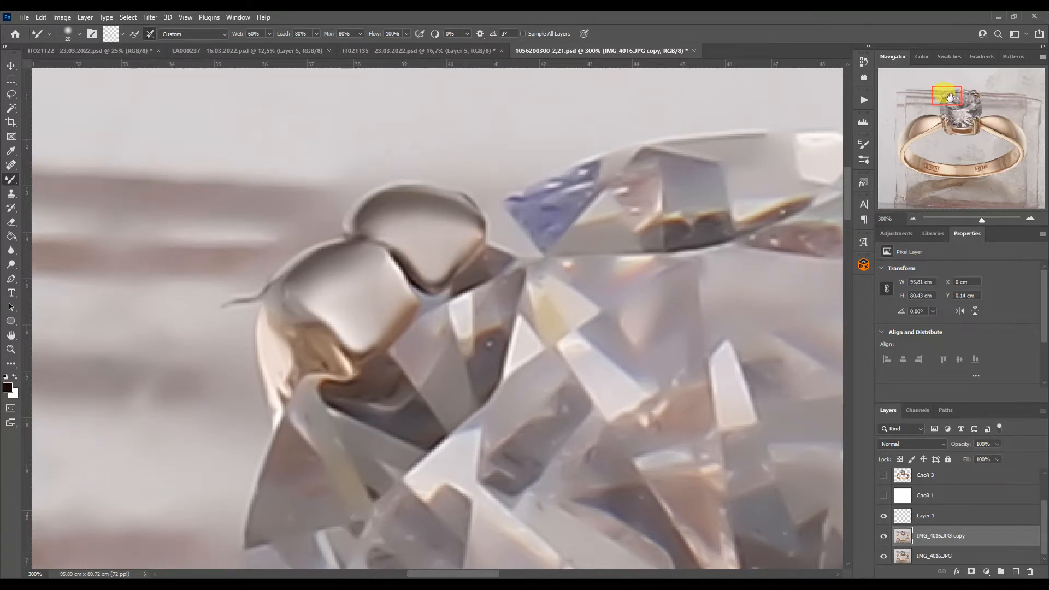
# Smooth the two upper right prongs of the stone with a slightly larger Mixer Brush.
pyautogui.click(969, 94)
pyautogui.press(']')
pyautogui.moveTo(502, 271)
pyautogui.mouseDown()
pyautogui.moveTo(530, 276)
pyautogui.moveTo(572, 230)
pyautogui.moveTo(505, 235)
pyautogui.moveTo(585, 336)
pyautogui.moveTo(573, 327)
pyautogui.moveTo(589, 314)
pyautogui.moveTo(621, 323)
pyautogui.moveTo(527, 244)
pyautogui.moveTo(664, 229)
pyautogui.mouseUp()
pyautogui.press(']')
pyautogui.press(']')
# Add a layer mask to the IMG_4016.JPG copy layer and paint on it in black with a reduced Brush.
pyautogui.click(972, 571)
pyautogui.click(11, 179)
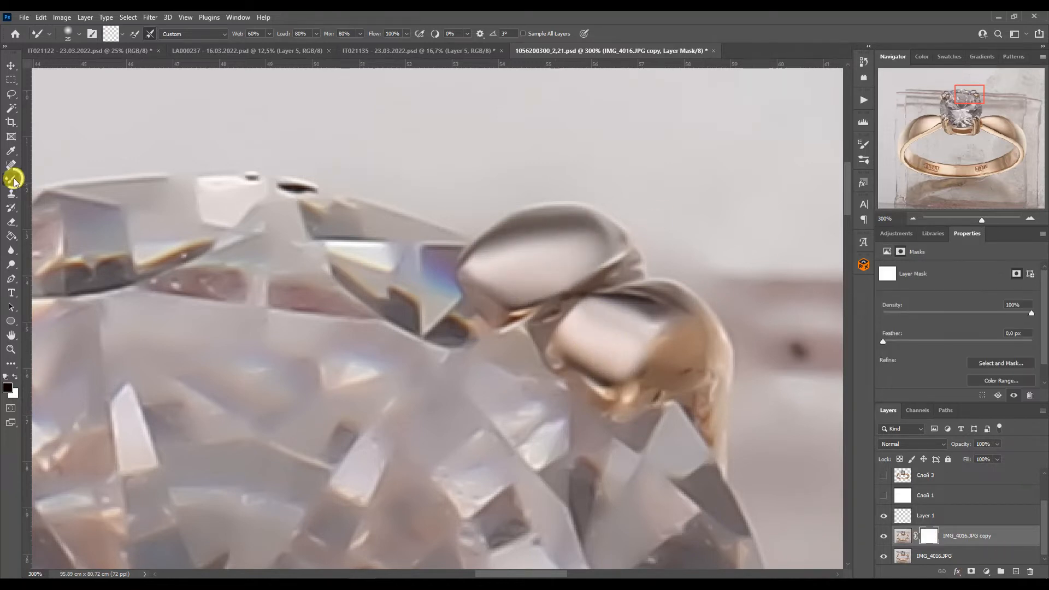
pyautogui.click(914, 218)
pyautogui.press('[')
pyautogui.press('[')
pyautogui.scroll(-5, 523, 366)
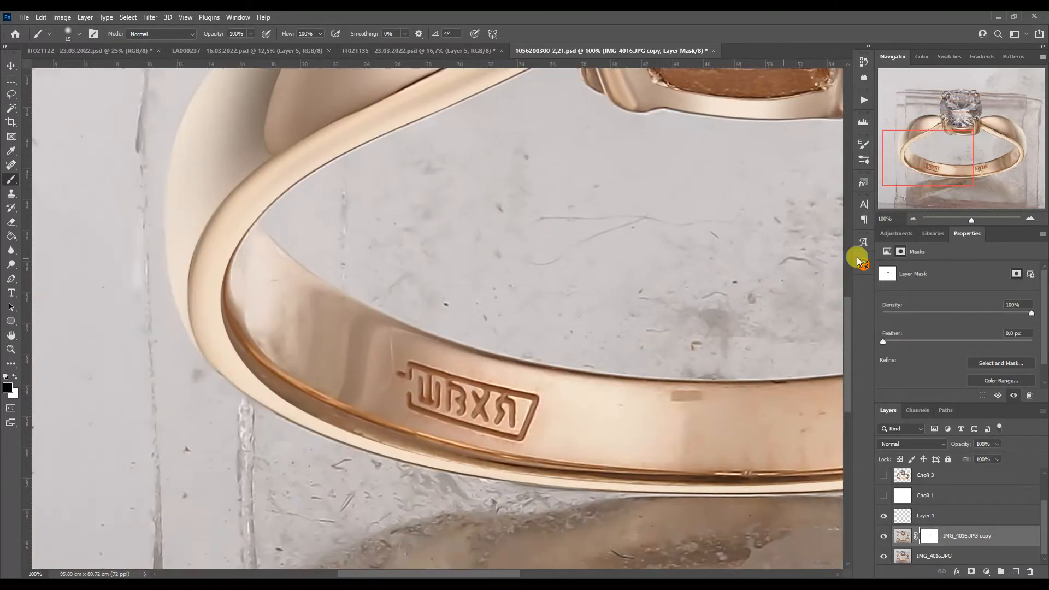
# Paint the layer mask black over the two hallmark engravings inside the band with a finer Brush.
pyautogui.scroll(3, 365, 433)
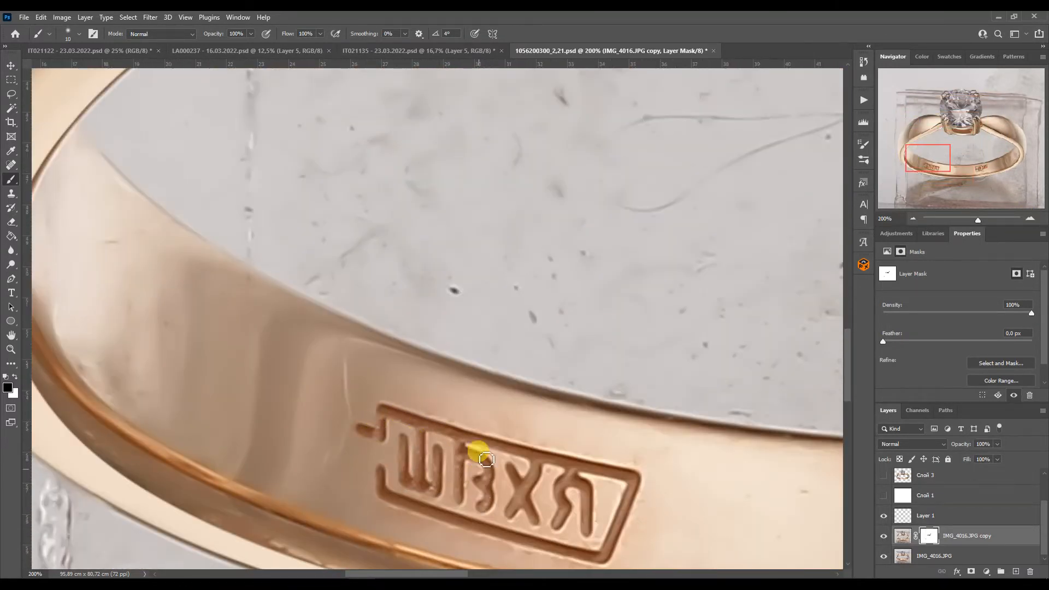
pyautogui.moveTo(935, 153); pyautogui.dragTo(976, 160)
pyautogui.press('[')
pyautogui.press('[')
pyautogui.press('[')
pyautogui.moveTo(545, 365); pyautogui.dragTo(548, 397)
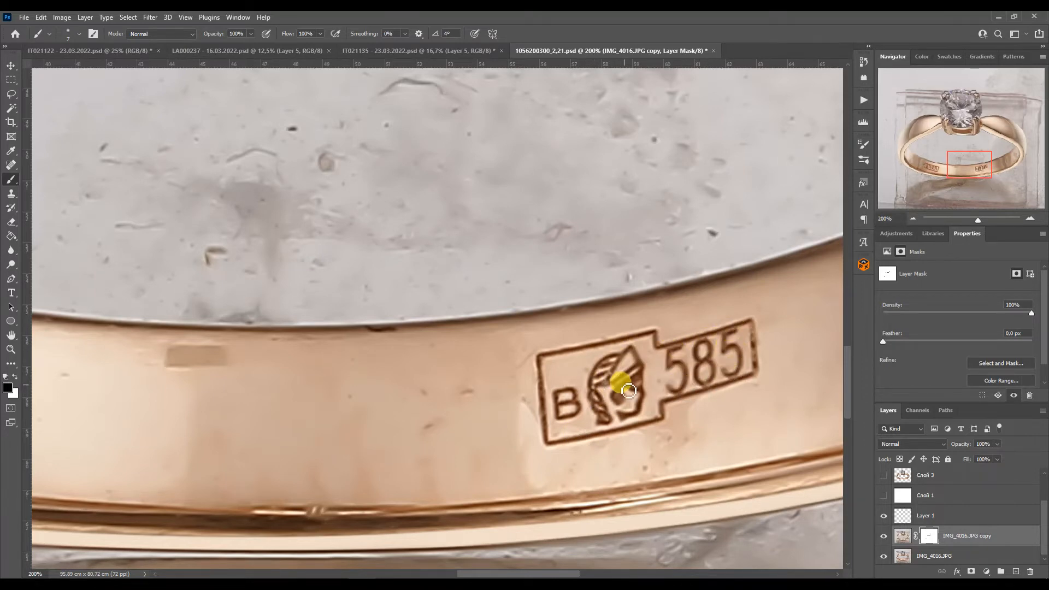
# Duplicate Layer 1 together with the IMG_4016.JPG copy layer and merge the duplicates into a single layer.
pyautogui.click(913, 218)
pyautogui.click(913, 219)
pyautogui.click(913, 219)
pyautogui.moveTo(954, 153); pyautogui.dragTo(954, 140)
pyautogui.click(942, 515)
pyautogui.keyDown('shift'); pyautogui.click(943, 554); pyautogui.keyUp('shift')
pyautogui.hotkey('ctrl', 'e')
pyautogui.hotkey('ctrl', 'j')
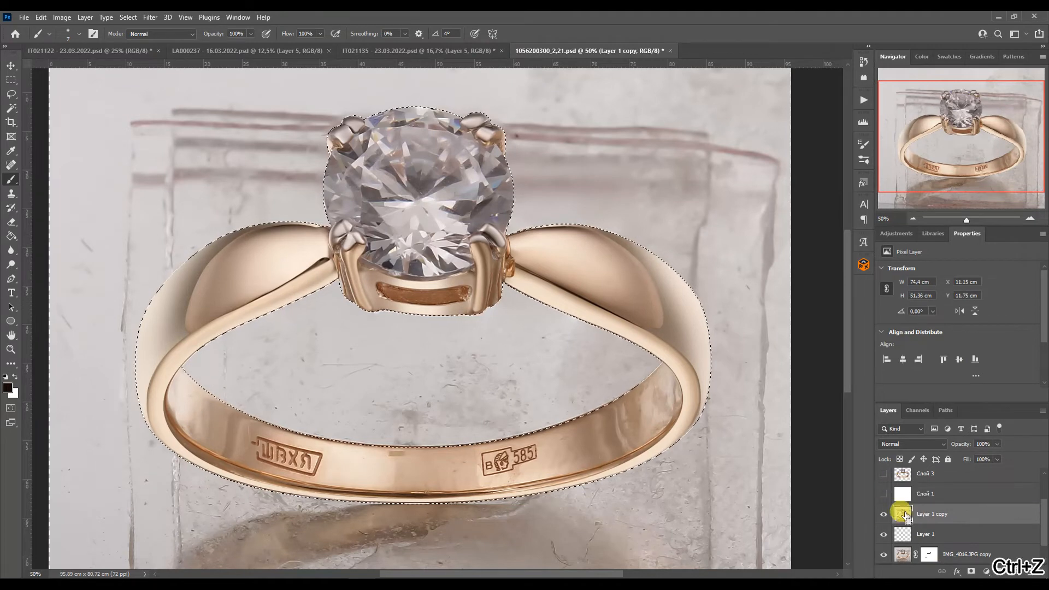
# Place the ring cutout above the white Слой 1 background, show that background, and delete the old Слой 3 layer.
pyautogui.moveTo(926, 519); pyautogui.dragTo(927, 485)
pyautogui.click(883, 515)
pyautogui.click(931, 499)
pyautogui.press('Delete')
# Copy the prong area outlined by the родий layer from Layer 2 onto a new layer, and delete the old родий layer.
pyautogui.keyDown('ctrl'); pyautogui.click(902, 497); pyautogui.keyUp('ctrl')
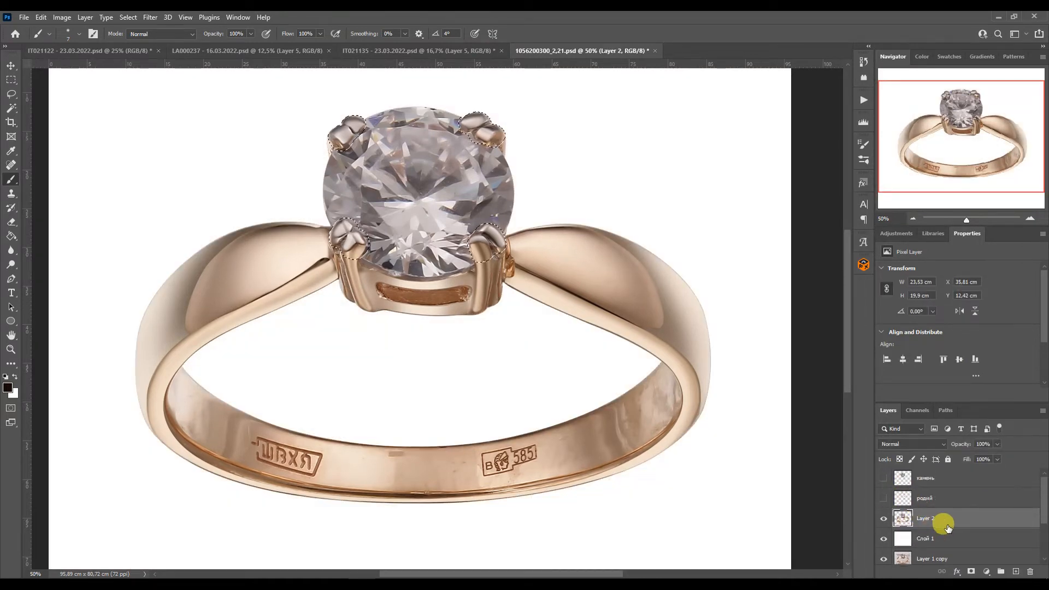
pyautogui.hotkey('ctrl', 'j')
pyautogui.click(929, 498)
pyautogui.press('Delete')
pyautogui.click(883, 479)
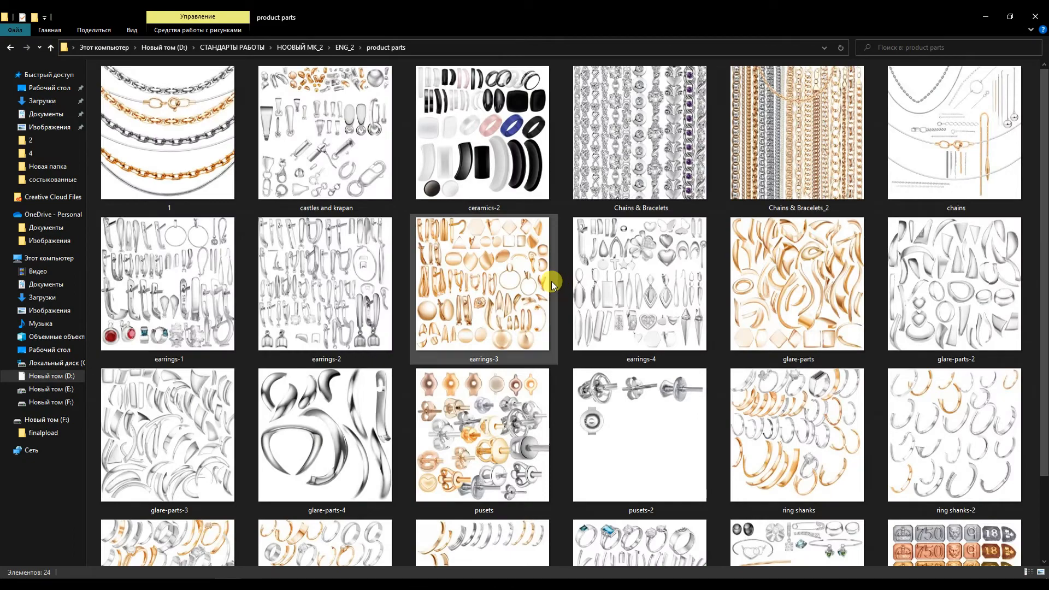
# Open ring shanks-4 from the product parts folder in Photoshop and place one of its gold shanks in the ring document.
pyautogui.scroll(-2, 552, 284)
pyautogui.moveTo(365, 461); pyautogui.dragTo(767, 54)
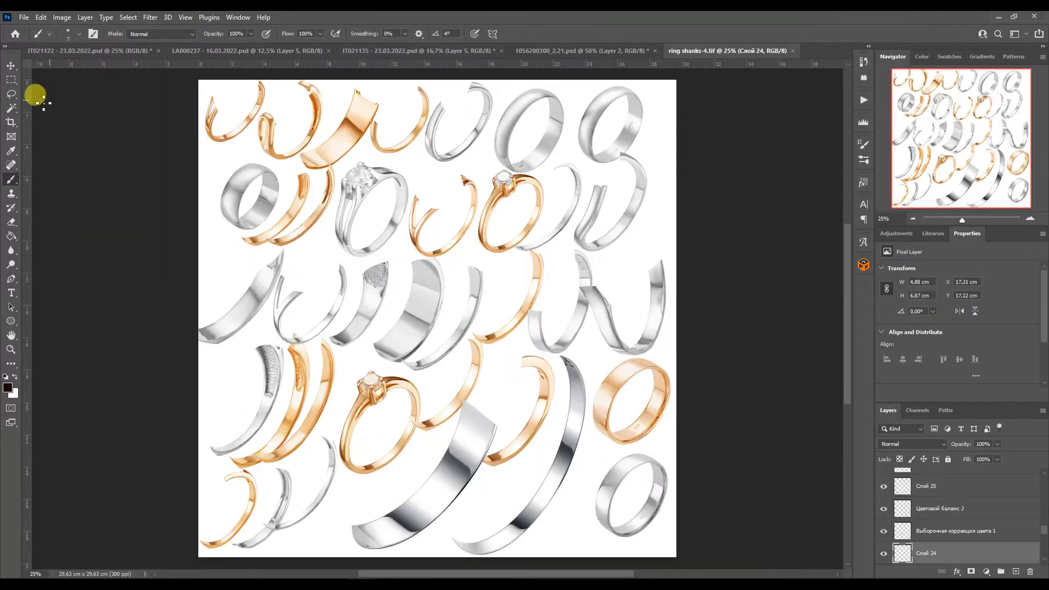
pyautogui.click(11, 66)
pyautogui.moveTo(474, 372); pyautogui.dragTo(405, 445)
# Rotate and scale the placed gold shank with Free Transform until it spans the lower band of the ring.
pyautogui.hotkey('ctrl', 't')
pyautogui.moveTo(449, 342); pyautogui.dragTo(606, 471)
pyautogui.moveTo(537, 474); pyautogui.dragTo(581, 436)
pyautogui.moveTo(648, 435); pyautogui.dragTo(719, 442)
pyautogui.moveTo(173, 366); pyautogui.dragTo(135, 362)
pyautogui.moveTo(437, 465); pyautogui.dragTo(438, 447)
pyautogui.moveTo(748, 428); pyautogui.dragTo(744, 417)
pyautogui.press('Return')
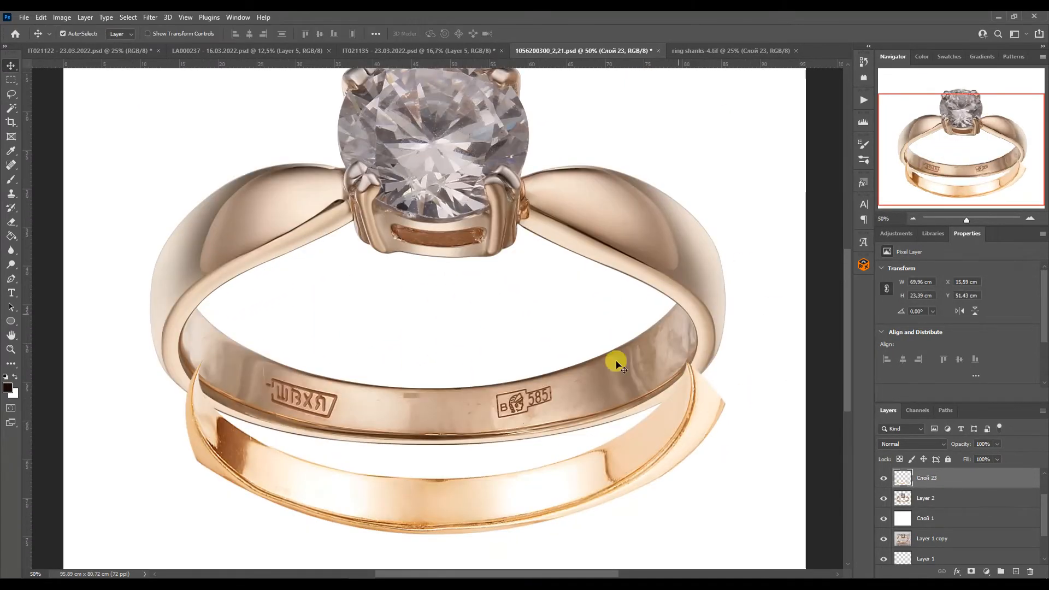
# Run the Red gold action on Layer 2 and clip its Levels and Color Balance adjustments to that layer.
pyautogui.click(863, 100)
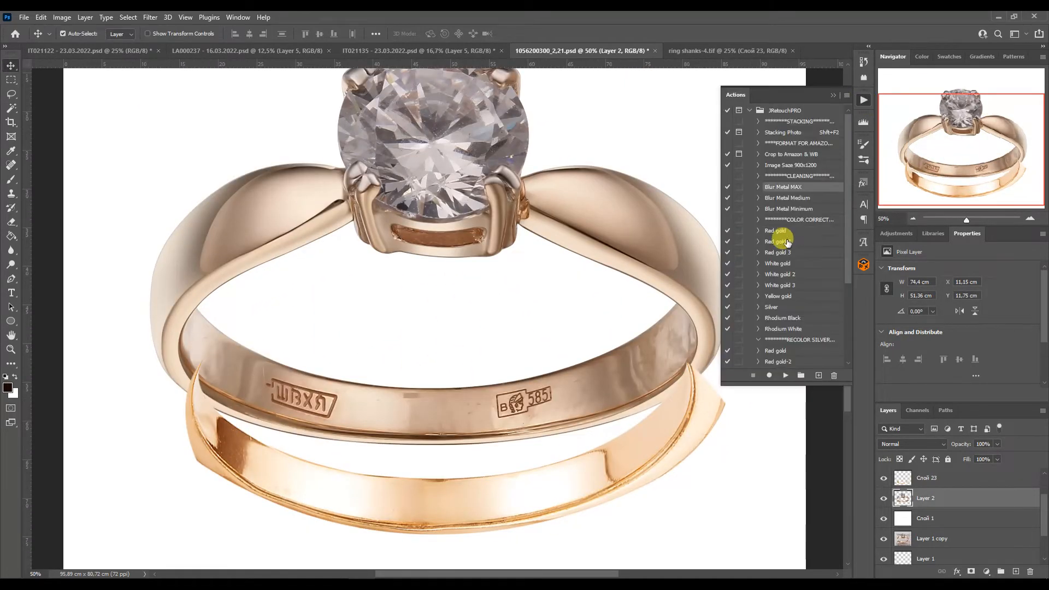
pyautogui.click(775, 230)
pyautogui.click(785, 374)
pyautogui.keyDown('alt'); pyautogui.click(901, 532); pyautogui.keyUp('alt')
pyautogui.keyDown('alt'); pyautogui.click(907, 511); pyautogui.keyUp('alt')
# Set the Levels midtones to 2.17, slightly lower the white input, and set the Color Balance Magenta–Green value to -17.
pyautogui.click(912, 523)
pyautogui.moveTo(961, 349); pyautogui.dragTo(926, 348)
pyautogui.moveTo(1026, 349); pyautogui.dragTo(1024, 349)
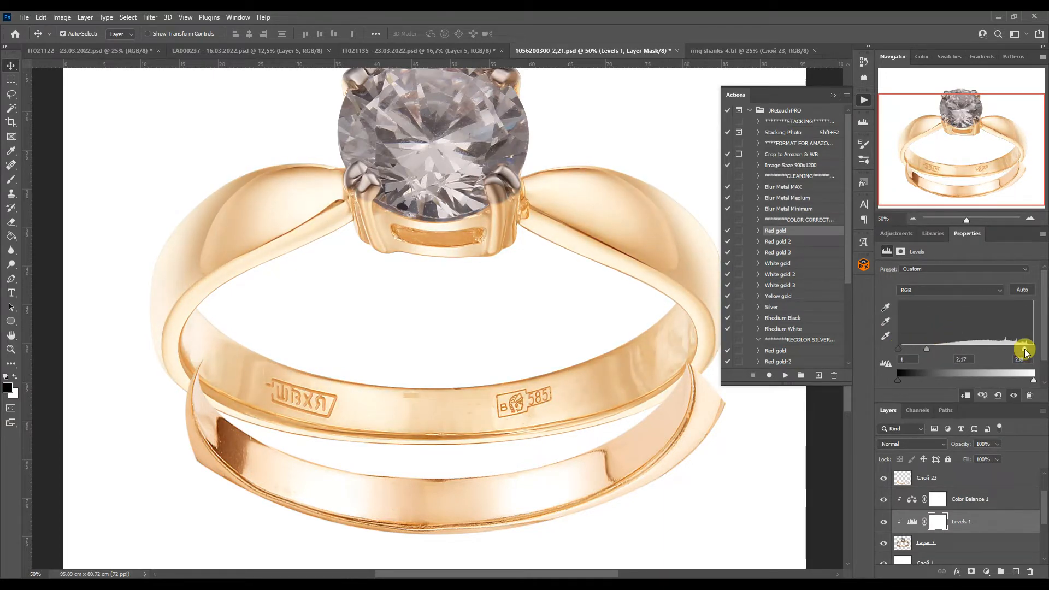
pyautogui.click(915, 500)
pyautogui.moveTo(938, 311); pyautogui.dragTo(933, 308)
pyautogui.click(833, 95)
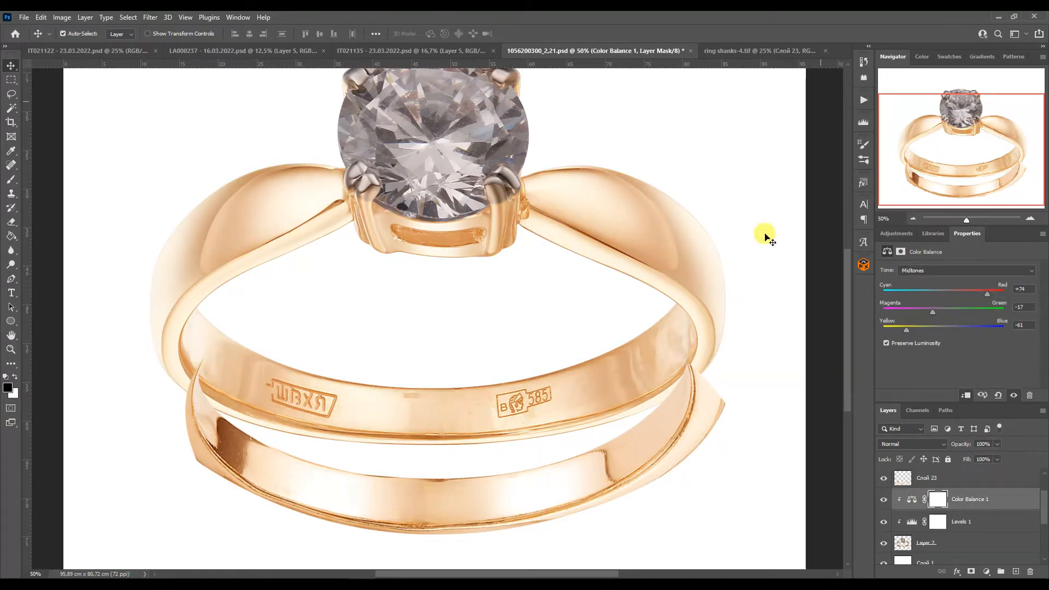
# Merge a duplicate of Layer 2 and its adjustments into one layer, hide the original, and move the gold shank clear below the ring.
pyautogui.keyDown('shift'); pyautogui.click(935, 542); pyautogui.keyUp('shift')
pyautogui.hotkey('ctrl', 'j')
pyautogui.hotkey('ctrl', 'e')
pyautogui.click(882, 559)
pyautogui.moveTo(625, 454); pyautogui.dragTo(618, 499)
# Start a Pen path on the Color Balance 1 copy layer, following the inner band's upper edge from its left corner.
pyautogui.press('p')
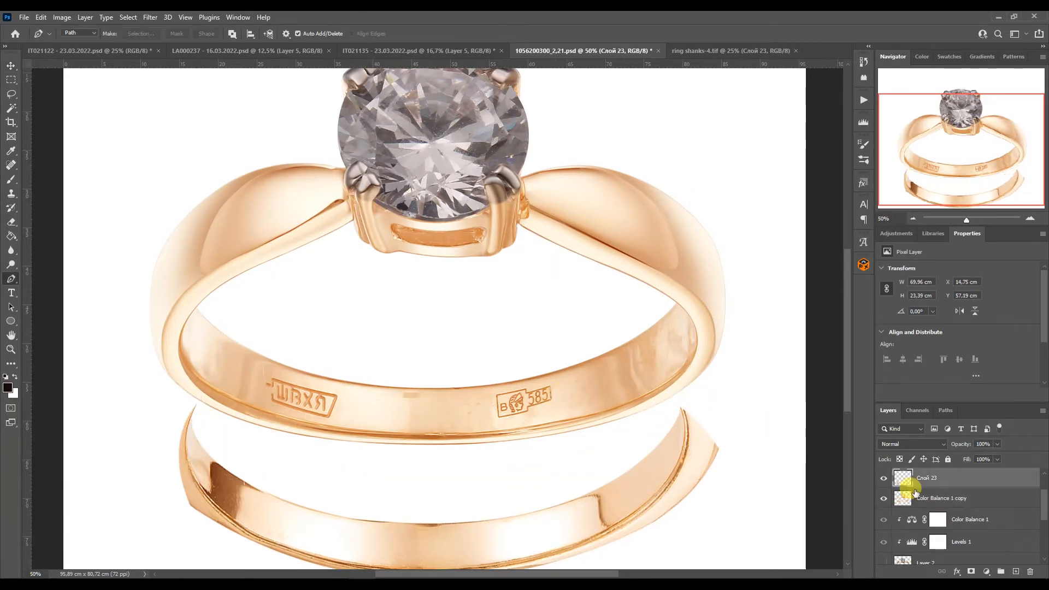
pyautogui.click(941, 498)
pyautogui.hotkey('ctrl', '+')
pyautogui.hotkey('ctrl', '+')
pyautogui.hotkey('ctrl', '+')
pyautogui.moveTo(962, 143); pyautogui.dragTo(923, 146)
pyautogui.click(164, 198)
pyautogui.moveTo(163, 199); pyautogui.dragTo(194, 239)
pyautogui.scroll(-1, 400, 250)
pyautogui.click(774, 386)
pyautogui.moveTo(297, 244); pyautogui.dragTo(434, 403)
pyautogui.click(605, 376)
pyautogui.moveTo(362, 319); pyautogui.dragTo(313, 274)
# Continue the Pen path along the inner band's upper edge to its right corner, curving the segments to fit.
pyautogui.moveTo(898, 146); pyautogui.dragTo(936, 148)
pyautogui.moveTo(432, 374); pyautogui.dragTo(520, 365)
pyautogui.moveTo(963, 158); pyautogui.dragTo(976, 155)
pyautogui.click(784, 228)
pyautogui.moveTo(463, 386); pyautogui.dragTo(683, 381)
pyautogui.click(630, 334)
pyautogui.moveTo(456, 393); pyautogui.dragTo(454, 398)
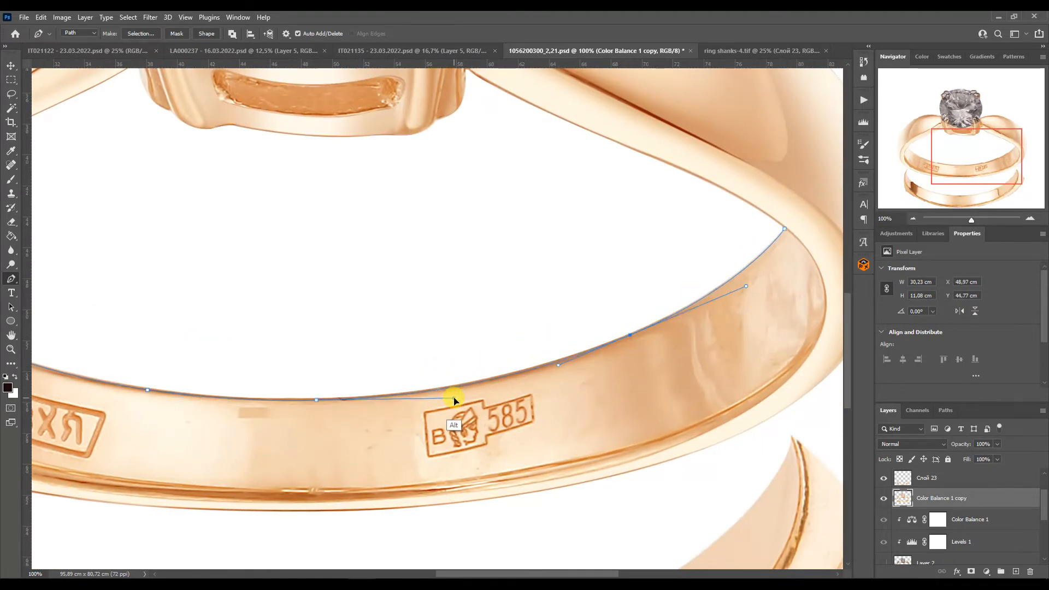
# Carry the Pen path around the right end of the inner band and onto its lower edge.
pyautogui.moveTo(784, 229); pyautogui.dragTo(823, 285)
pyautogui.click(811, 355)
pyautogui.click(787, 326)
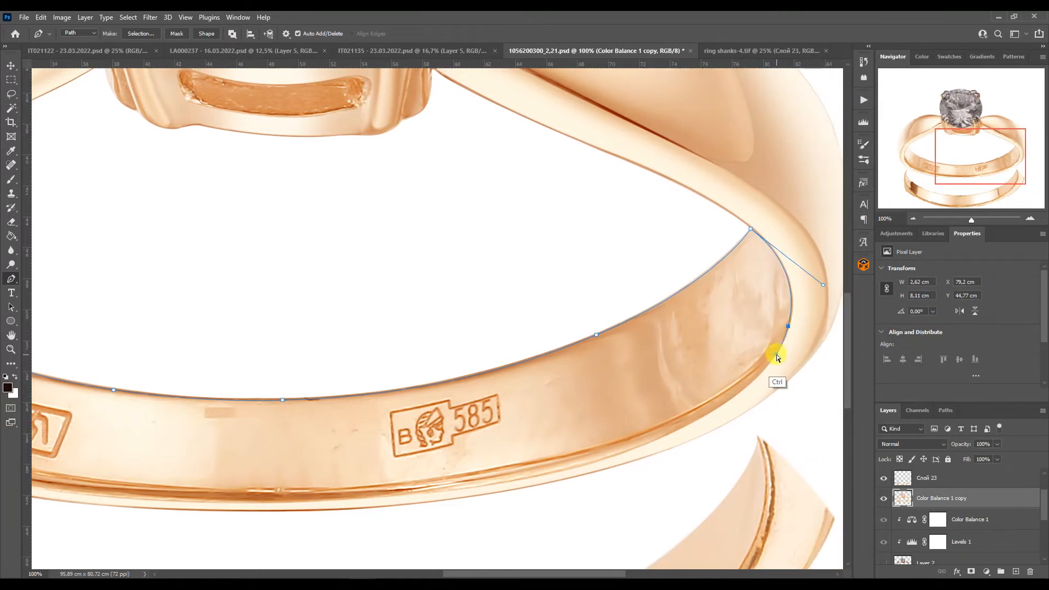
pyautogui.click(324, 500)
pyautogui.moveTo(777, 353); pyautogui.dragTo(684, 497)
# Trace the Pen path leftward along the inner band's lower edge and adjust its anchors to follow the rim.
pyautogui.moveTo(965, 156); pyautogui.dragTo(928, 164)
pyautogui.moveTo(650, 432); pyautogui.dragTo(333, 448)
pyautogui.click(186, 371)
pyautogui.click(542, 435)
pyautogui.moveTo(944, 164); pyautogui.dragTo(956, 165)
pyautogui.click(695, 410)
pyautogui.click(544, 423)
pyautogui.moveTo(471, 424); pyautogui.dragTo(523, 426)
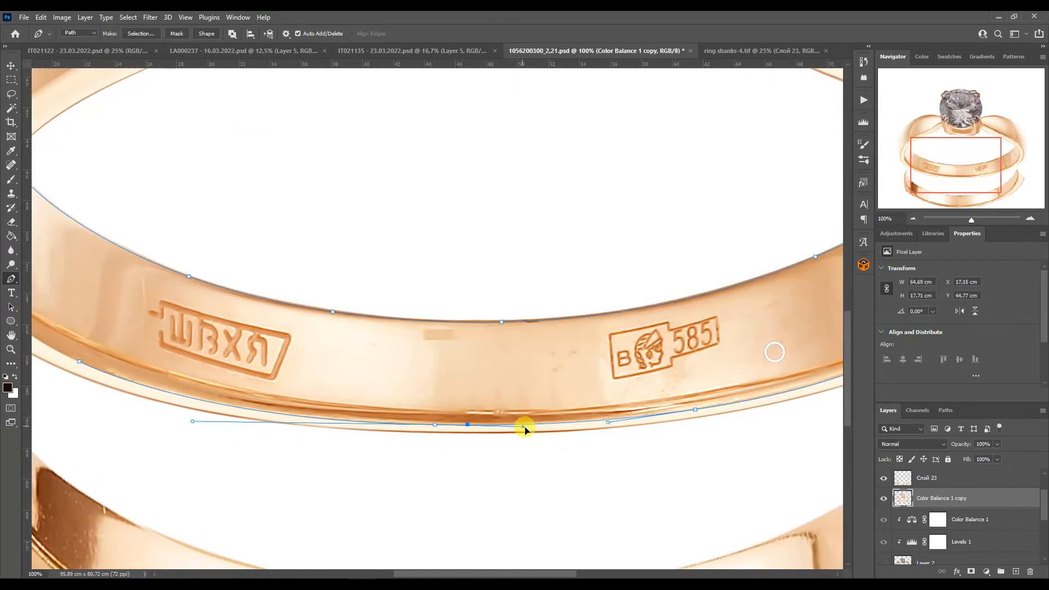
# Close the Pen path around the inner band's left end, refine its anchors, and load the path as a selection.
pyautogui.moveTo(953, 164); pyautogui.dragTo(920, 156)
pyautogui.click(368, 435)
pyautogui.click(297, 234)
pyautogui.moveTo(260, 372); pyautogui.dragTo(182, 348)
pyautogui.click(268, 346)
pyautogui.click(320, 408)
pyautogui.click(423, 455)
pyautogui.hotkey('ctrl', 'Return')
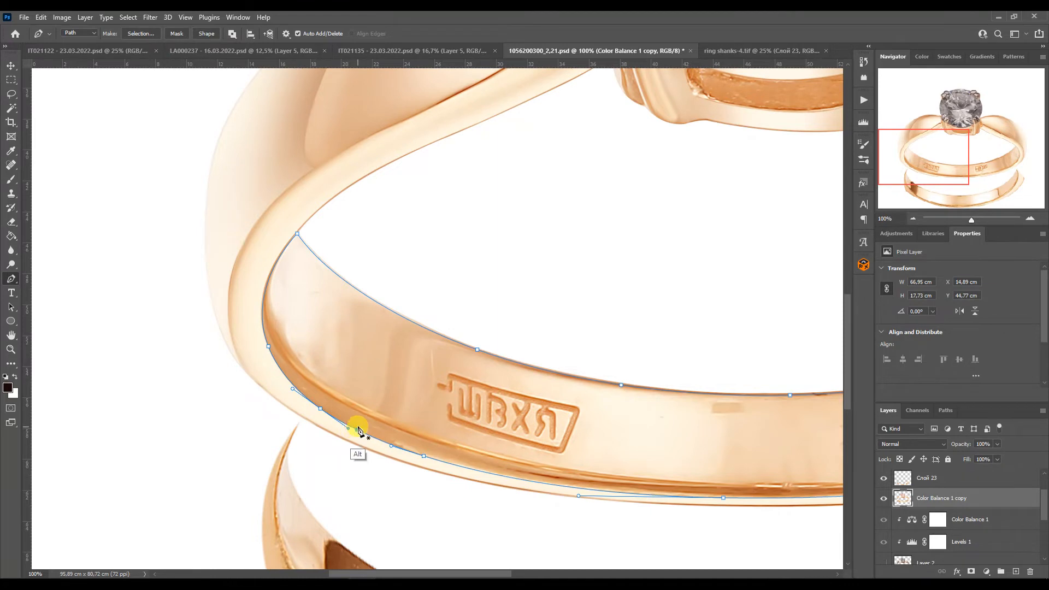
# Feather the inner band selection and copy that part of the ring onto its own layer.
pyautogui.doubleClick(913, 219)
pyautogui.hotkey('shift', 'F6')
pyautogui.press('Return')
pyautogui.hotkey('ctrl', 'j')
# Move the stock shank up over the ring's inner band and clip its layer to the copied band.
pyautogui.press('v')
pyautogui.moveTo(568, 481); pyautogui.dragTo(569, 370)
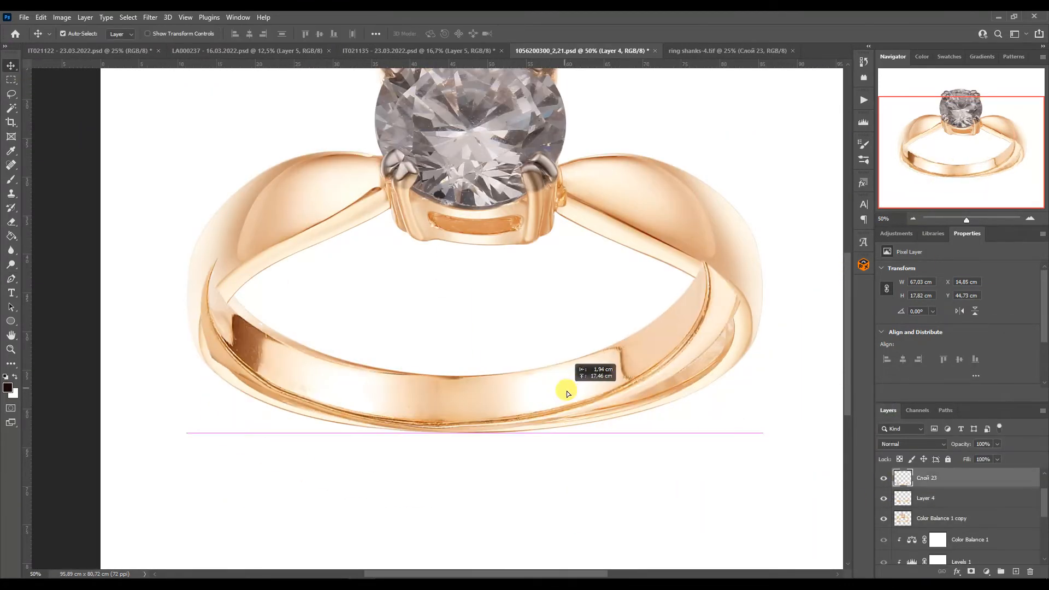
pyautogui.hotkey('ctrl', 'alt', 'g')
# Warp the clipped shank, pulling its right edge and corners outward towards the inner band's right end.
pyautogui.hotkey('ctrl', 't')
pyautogui.rightClick(668, 360)
pyautogui.click(695, 205)
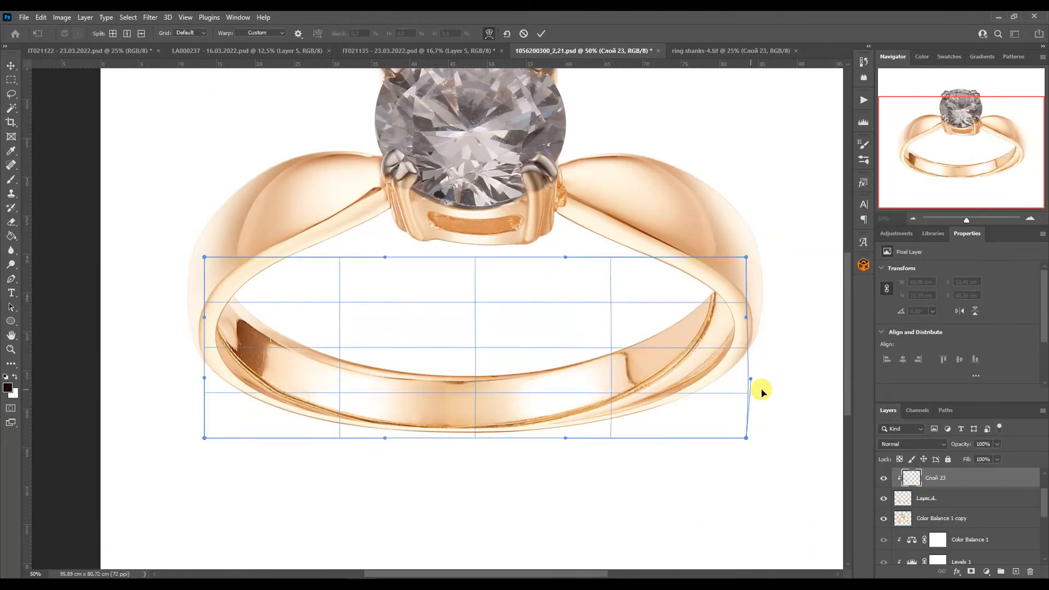
pyautogui.moveTo(745, 377); pyautogui.dragTo(771, 406)
pyautogui.moveTo(745, 258); pyautogui.dragTo(758, 259)
pyautogui.moveTo(642, 366); pyautogui.dragTo(658, 371)
pyautogui.moveTo(745, 437); pyautogui.dragTo(751, 446)
# Raise the shank warp's upper right corner and bulge its right side until it follows the band's curve.
pyautogui.moveTo(663, 365); pyautogui.dragTo(650, 360)
pyautogui.moveTo(766, 338); pyautogui.dragTo(795, 336)
pyautogui.moveTo(759, 259); pyautogui.dragTo(744, 233)
pyautogui.moveTo(796, 335)
pyautogui.mouseDown()
pyautogui.moveTo(815, 355)
pyautogui.moveTo(808, 349)
pyautogui.mouseUp()
pyautogui.moveTo(791, 430); pyautogui.dragTo(804, 452)
pyautogui.moveTo(808, 348); pyautogui.dragTo(829, 353)
# Warp the shank's left side, lifting its upper corner and pulling its lower corner down and outward to fill the band.
pyautogui.moveTo(205, 257); pyautogui.dragTo(216, 226)
pyautogui.moveTo(233, 359); pyautogui.dragTo(228, 377)
pyautogui.hotkey('ctrl', 'z')
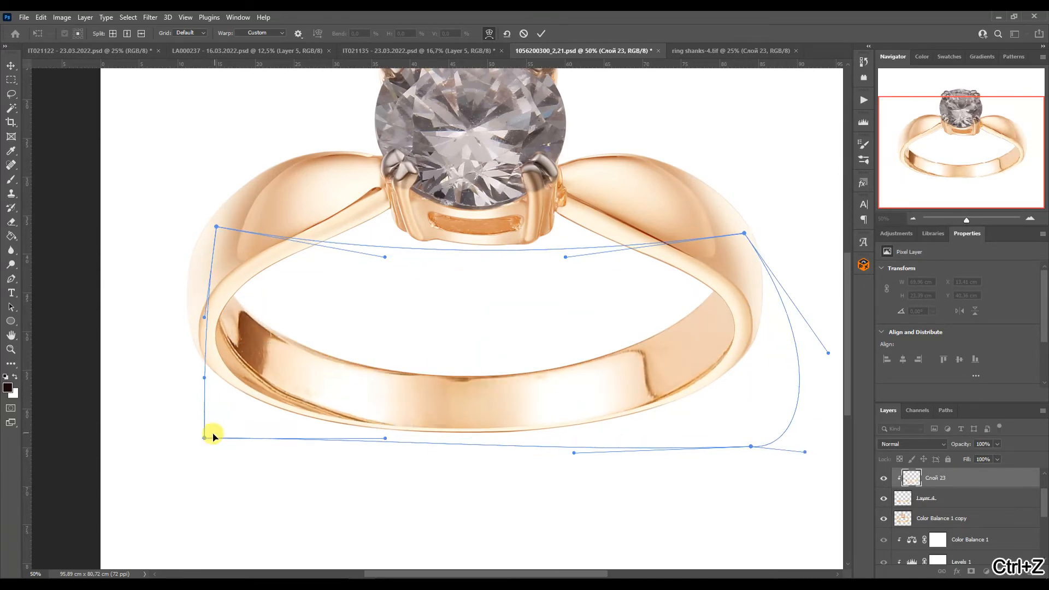
pyautogui.moveTo(205, 438); pyautogui.dragTo(183, 509)
pyautogui.moveTo(350, 328); pyautogui.dragTo(355, 311)
pyautogui.moveTo(204, 378); pyautogui.dragTo(175, 399)
pyautogui.moveTo(204, 318); pyautogui.dragTo(215, 301)
pyautogui.moveTo(361, 385); pyautogui.dragTo(373, 379)
# Fine-tune the warp handles on both ends and along the top of the shank, then apply the warp.
pyautogui.moveTo(215, 301)
pyautogui.mouseDown()
pyautogui.moveTo(187, 322)
pyautogui.moveTo(207, 320)
pyautogui.mouseUp()
pyautogui.moveTo(175, 398); pyautogui.dragTo(159, 403)
pyautogui.moveTo(372, 311); pyautogui.dragTo(375, 301)
pyautogui.moveTo(159, 403); pyautogui.dragTo(155, 407)
pyautogui.moveTo(395, 242); pyautogui.dragTo(398, 240)
pyautogui.moveTo(751, 446); pyautogui.dragTo(760, 461)
pyautogui.moveTo(829, 353); pyautogui.dragTo(843, 359)
pyautogui.moveTo(557, 257); pyautogui.dragTo(496, 220)
pyautogui.moveTo(796, 452); pyautogui.dragTo(755, 458)
pyautogui.moveTo(147, 407); pyautogui.dragTo(142, 405)
pyautogui.moveTo(210, 226); pyautogui.dragTo(213, 223)
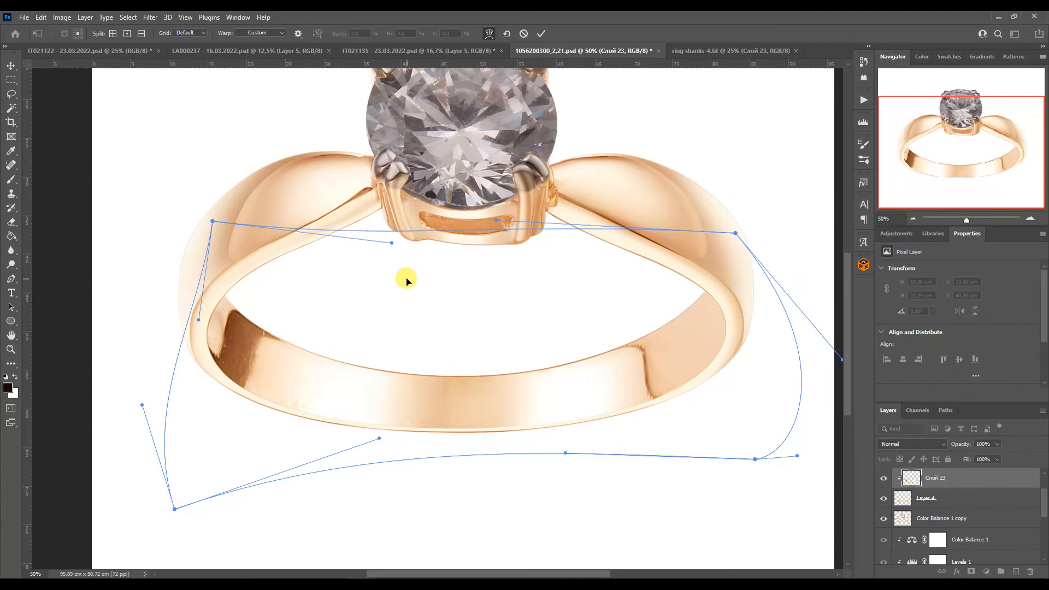
pyautogui.press('Return')
# Run the Blur Metal MAX action on the warped shank layer.
pyautogui.hotkey('alt', 'F9')
pyautogui.click(787, 187)
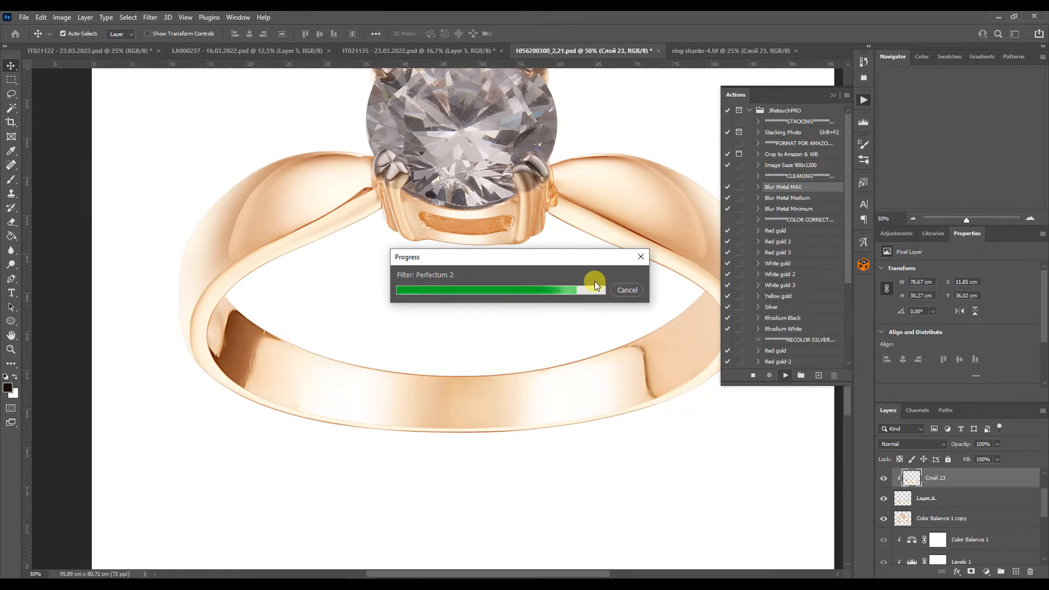
pyautogui.click(311, 189)
# Smooth the jagged edge of the reflection near the inner band's right end with the Mixer Brush.
pyautogui.click(11, 179)
pyautogui.click(39, 212)
pyautogui.hotkey('ctrl', '+')
pyautogui.hotkey('ctrl', '+')
pyautogui.hotkey('ctrl', '+')
pyautogui.moveTo(967, 155); pyautogui.dragTo(1005, 162)
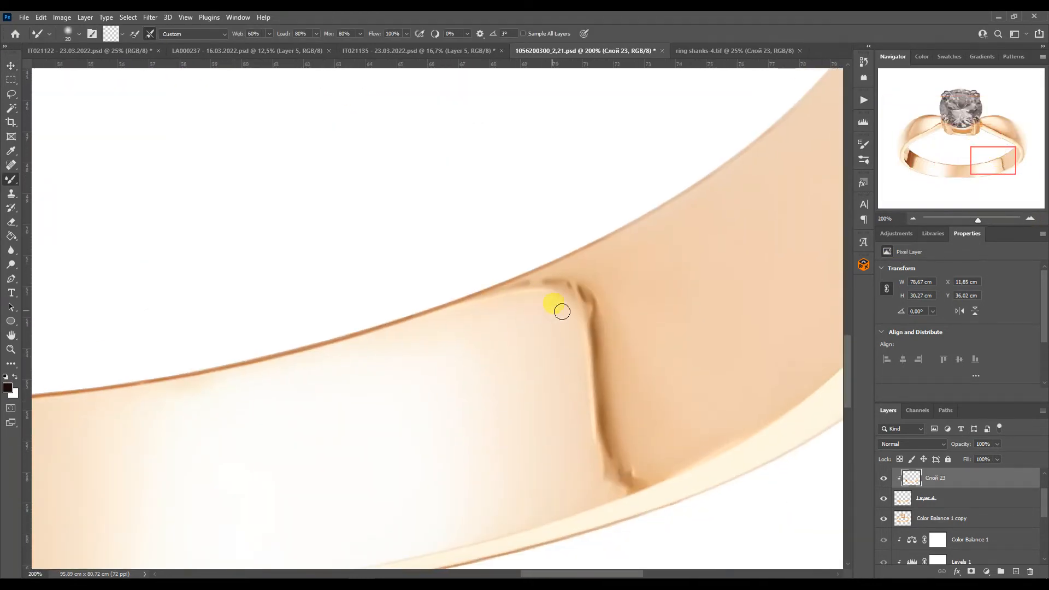
pyautogui.press(']')
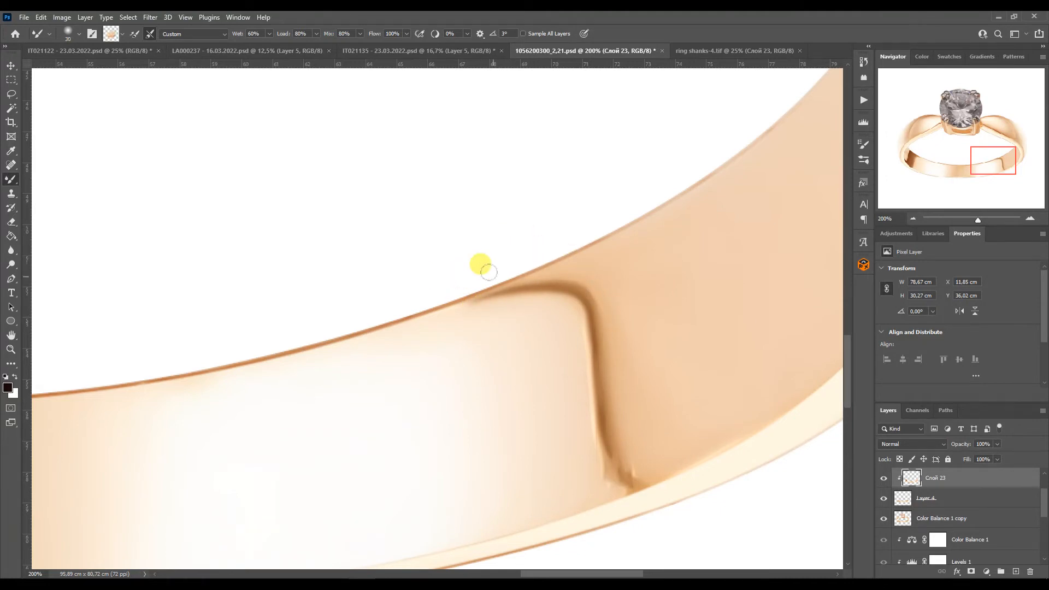
pyautogui.press('[')
pyautogui.moveTo(609, 292); pyautogui.dragTo(625, 444)
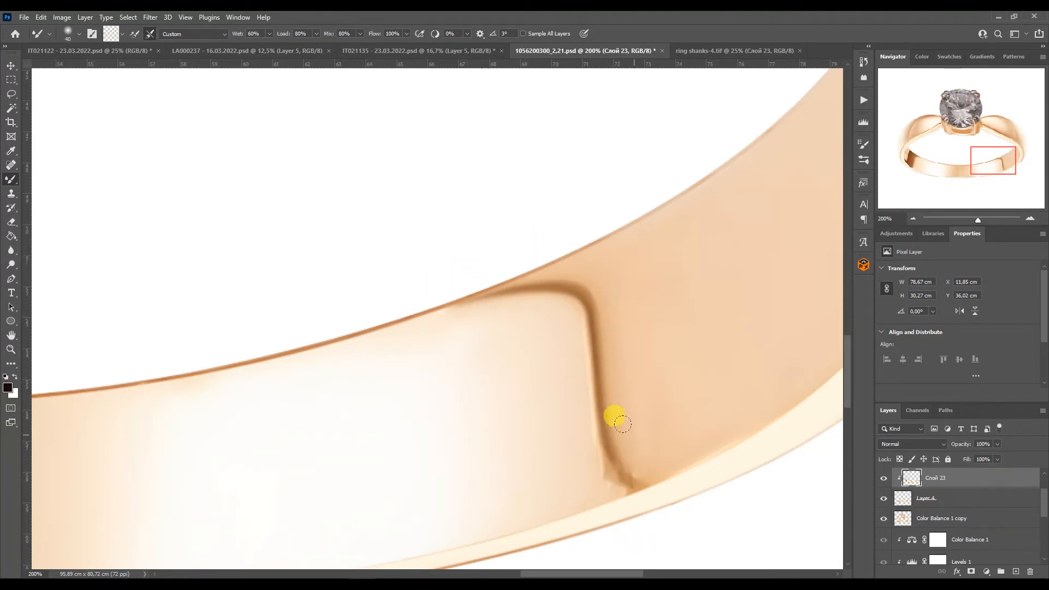
pyautogui.moveTo(634, 481); pyautogui.dragTo(679, 472)
pyautogui.press(']')
pyautogui.press(']')
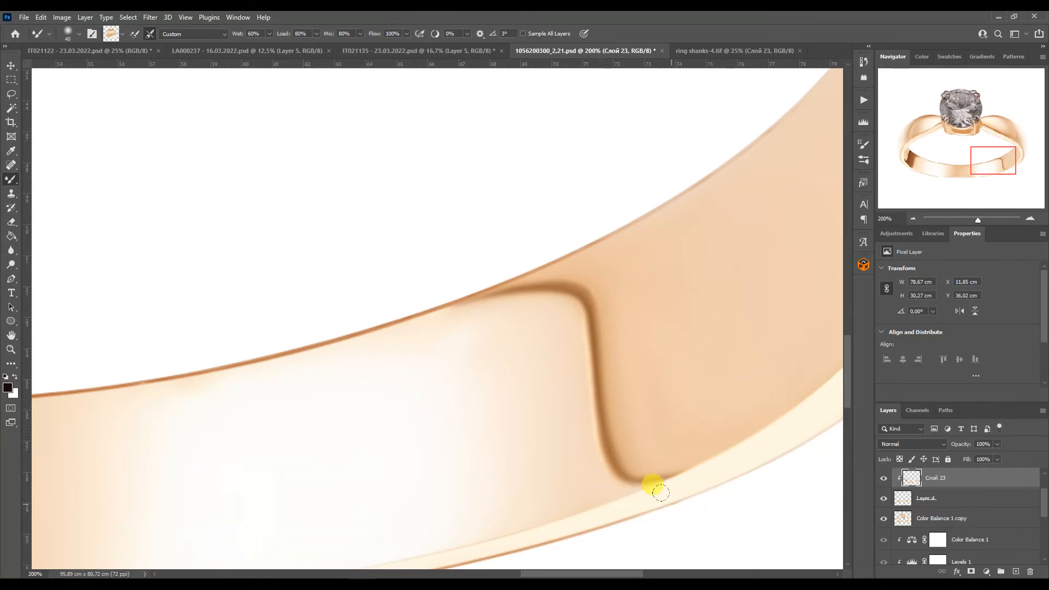
# Blend the edges of the dark brown reflection and the light area beside it at the inner band's left end with the Mixer Brush.
pyautogui.moveTo(1001, 154)
pyautogui.mouseDown()
pyautogui.moveTo(922, 162)
pyautogui.moveTo(943, 166)
pyautogui.mouseUp()
pyautogui.press(']')
pyautogui.press(']')
pyautogui.press(']')
pyautogui.press(']')
pyautogui.press(']')
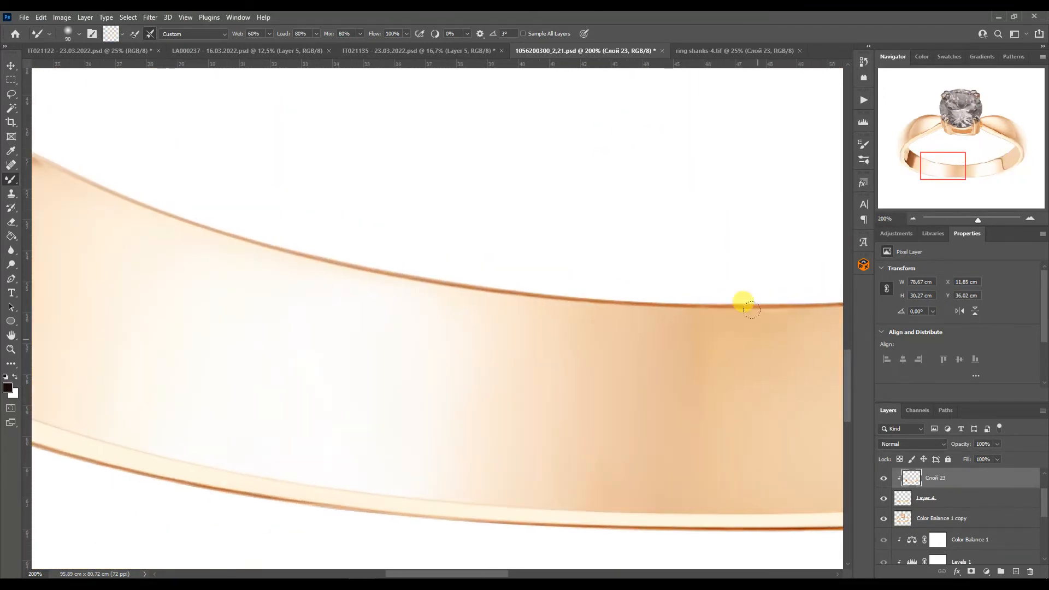
pyautogui.moveTo(935, 204); pyautogui.dragTo(916, 157)
pyautogui.press('[')
pyautogui.press('[')
pyautogui.press('[')
pyautogui.press('[')
pyautogui.press('[')
pyautogui.press('[')
pyautogui.press('[')
pyautogui.press('[')
pyautogui.press('[')
pyautogui.press('[')
pyautogui.press('[')
pyautogui.press('[')
pyautogui.press('[')
pyautogui.press('[')
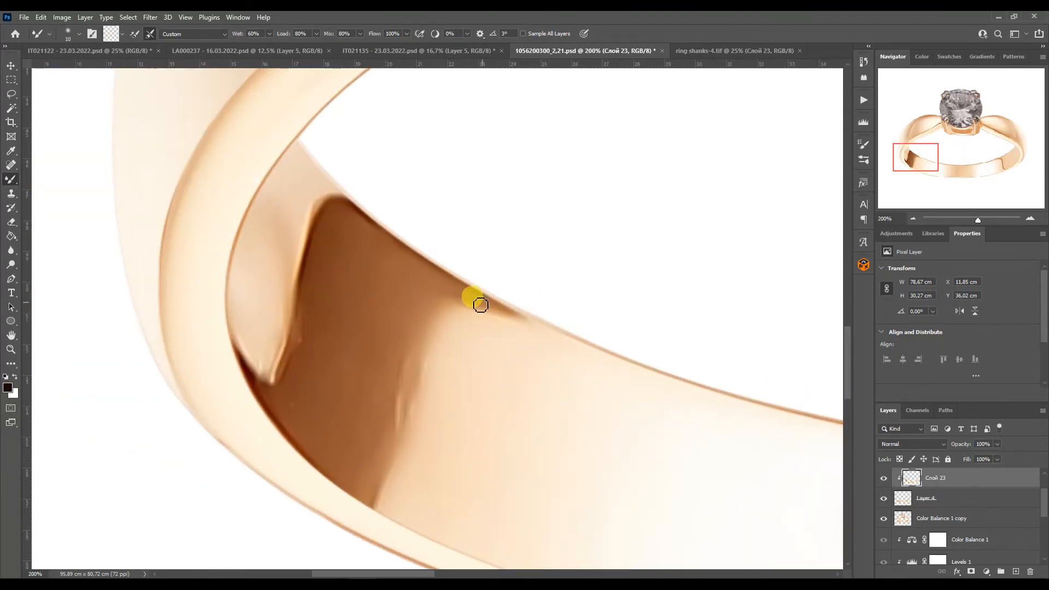
pyautogui.moveTo(411, 358)
pyautogui.mouseDown()
pyautogui.moveTo(367, 362)
pyautogui.moveTo(360, 462)
pyautogui.mouseUp()
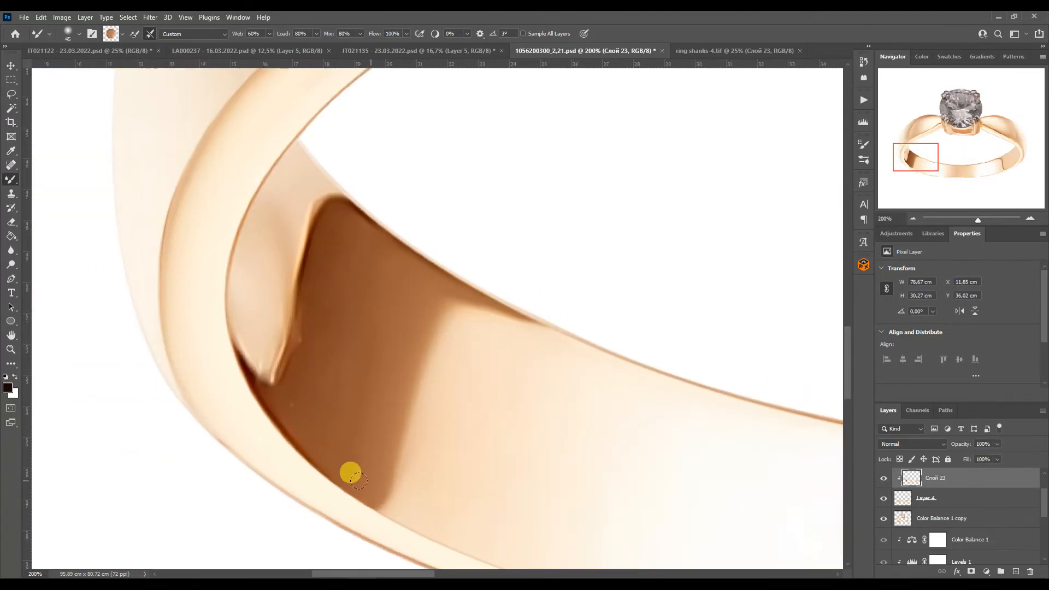
pyautogui.moveTo(327, 407)
pyautogui.mouseDown()
pyautogui.moveTo(301, 340)
pyautogui.moveTo(319, 319)
pyautogui.moveTo(303, 344)
pyautogui.mouseUp()
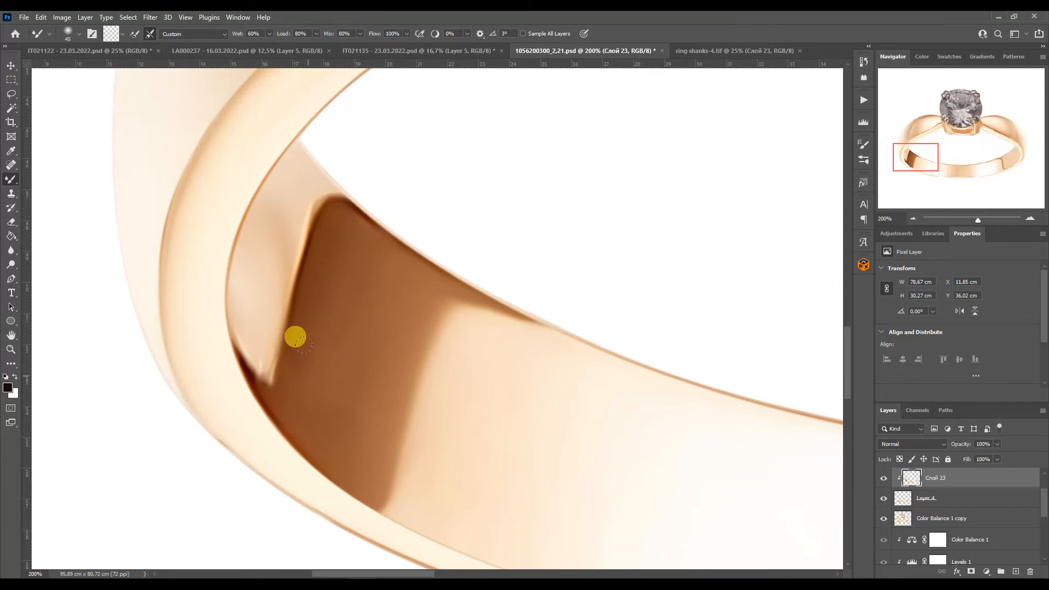
pyautogui.moveTo(300, 188); pyautogui.dragTo(272, 270)
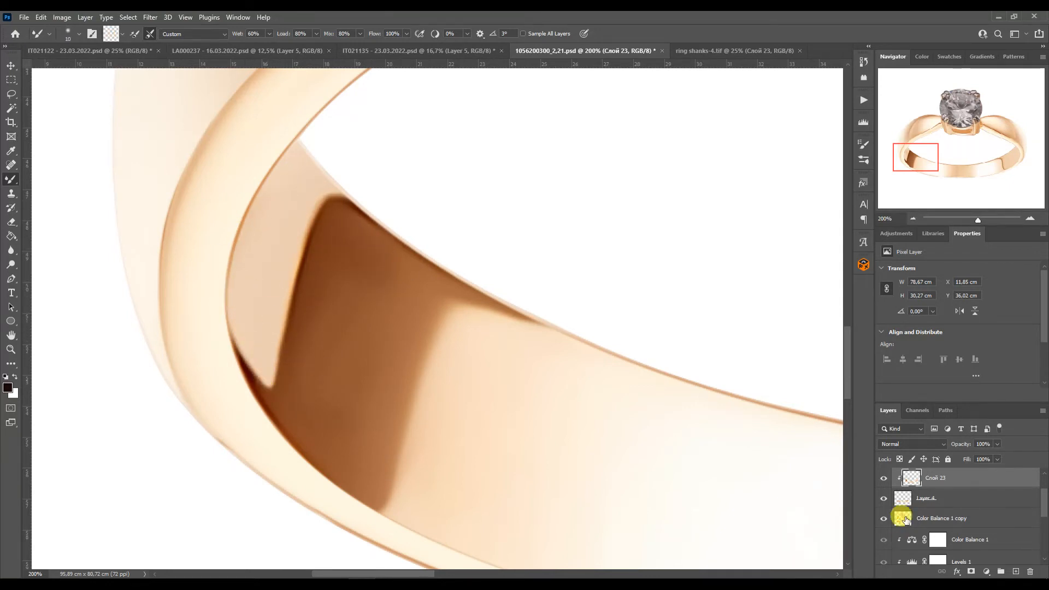
# Duplicate the Color Balance 1 copy layer and clip the duplicate to the original.
pyautogui.click(906, 519)
pyautogui.hotkey('ctrl', 'j')
pyautogui.keyDown('alt'); pyautogui.click(908, 527); pyautogui.keyUp('alt')
# Paint a sampled brown along the inner band's upper rim from its left end through the middle with the Brush tool.
pyautogui.rightClick(11, 179)
pyautogui.click(46, 179)
pyautogui.keyDown('alt'); pyautogui.click(426, 262); pyautogui.keyUp('alt')
pyautogui.moveTo(306, 151)
pyautogui.mouseDown()
pyautogui.moveTo(389, 224)
pyautogui.moveTo(603, 348)
pyautogui.mouseUp()
pyautogui.hotkey('ctrl', '-')
pyautogui.hotkey('ctrl', '-')
pyautogui.hotkey('ctrl', '-')
pyautogui.press(']')
pyautogui.press(']')
pyautogui.press(']')
pyautogui.press(']')
pyautogui.moveTo(490, 329); pyautogui.dragTo(795, 330)
# Continue the brown rim line up to the inner band's right end with the Brush tool.
pyautogui.click(952, 180)
pyautogui.moveTo(628, 350)
pyautogui.mouseDown()
pyautogui.moveTo(692, 314)
pyautogui.moveTo(746, 254)
pyautogui.mouseUp()
pyautogui.click(1030, 219)
pyautogui.click(1030, 219)
pyautogui.click(1030, 219)
pyautogui.click(997, 151)
pyautogui.press('[')
pyautogui.doubleClick(913, 219)
pyautogui.doubleClick(913, 219)
# Add a layer above Слой 23, draw a thin curved Pen path along the band's lower edge and load it as a selection.
pyautogui.click(951, 478)
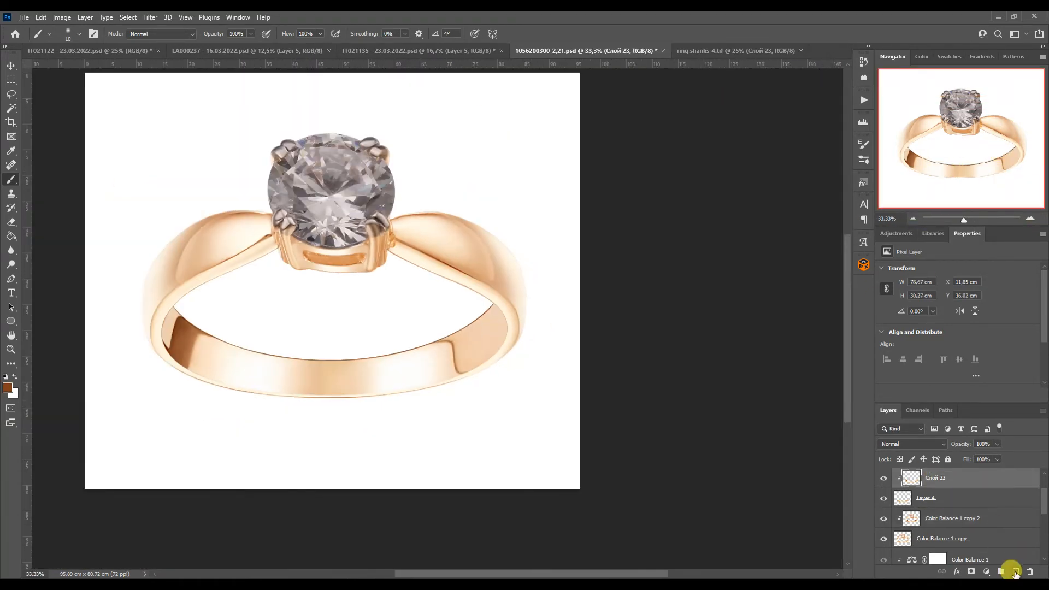
pyautogui.click(1015, 572)
pyautogui.press('p')
pyautogui.click(1030, 219)
pyautogui.click(1030, 219)
pyautogui.click(958, 154)
pyautogui.click(631, 440)
pyautogui.moveTo(284, 444)
pyautogui.mouseDown()
pyautogui.moveTo(424, 486)
pyautogui.moveTo(298, 452)
pyautogui.mouseUp()
pyautogui.click(434, 456)
pyautogui.keyDown('ctrl'); pyautogui.click(632, 441); pyautogui.keyUp('ctrl')
pyautogui.moveTo(217, 429); pyautogui.dragTo(391, 484)
pyautogui.keyDown('ctrl'); pyautogui.click(881, 428); pyautogui.keyUp('ctrl')
# Paint a sampled dark brown shadow inside the thin selection along the band's lower edge, then deselect.
pyautogui.press('b')
pyautogui.keyDown('alt'); pyautogui.click(129, 357); pyautogui.keyUp('alt')
pyautogui.moveTo(376, 439); pyautogui.dragTo(574, 437)
pyautogui.hotkey('ctrl', 'd')
pyautogui.hotkey('ctrl', '-')
pyautogui.moveTo(943, 174); pyautogui.dragTo(944, 161)
# Run the Silver color-correction action on Layer 3, which holds the prongs.
pyautogui.click(889, 411)
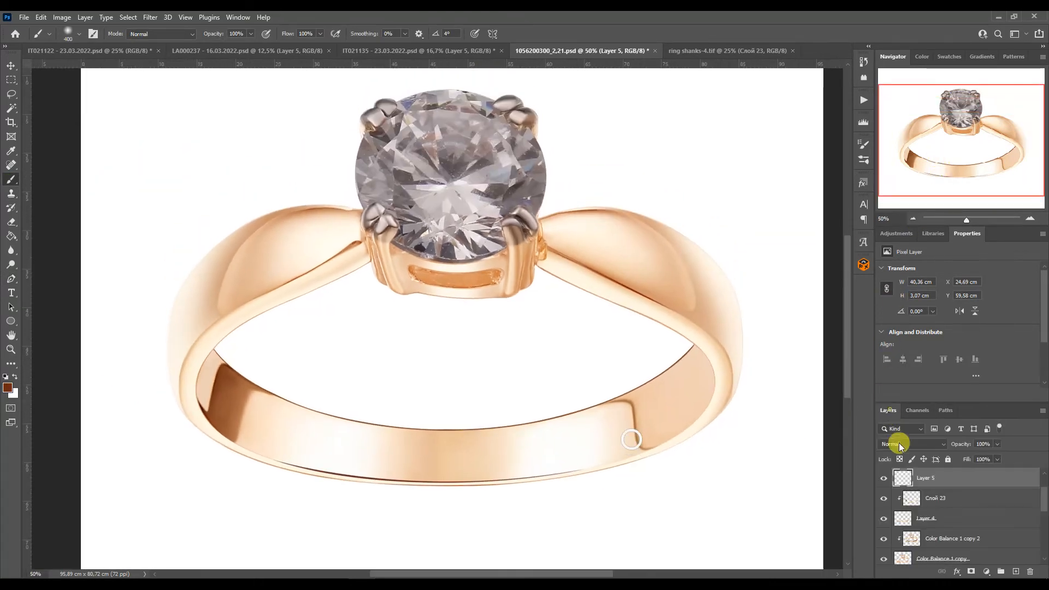
pyautogui.scroll(2, 929, 494)
pyautogui.click(929, 498)
pyautogui.click(864, 100)
pyautogui.moveTo(849, 224); pyautogui.dragTo(848, 257)
pyautogui.click(773, 255)
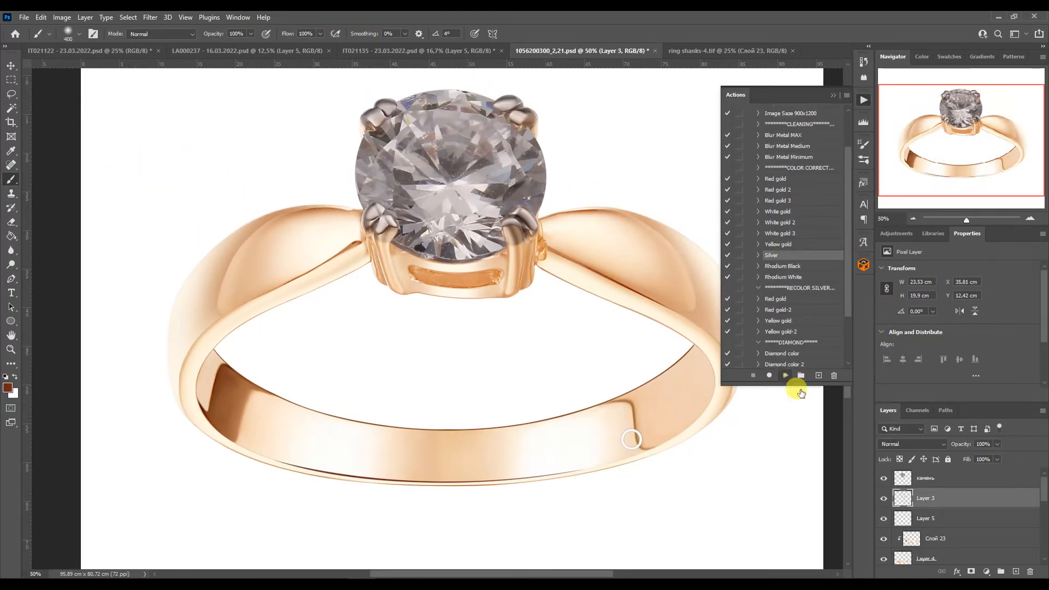
pyautogui.click(785, 375)
# Clip the Levels, Hue/Saturation and Color Balance adjustments above Layer 3 to the prongs.
pyautogui.tripleClick(913, 218)
pyautogui.keyDown('alt'); pyautogui.click(900, 544); pyautogui.keyUp('alt')
pyautogui.keyDown('alt'); pyautogui.click(900, 522); pyautogui.keyUp('alt')
pyautogui.keyDown('alt'); pyautogui.click(900, 500); pyautogui.keyUp('alt')
# Set the prongs' Levels 2 adjustment to input values of 25, 1.54 and 205.
pyautogui.click(864, 100)
pyautogui.click(937, 488)
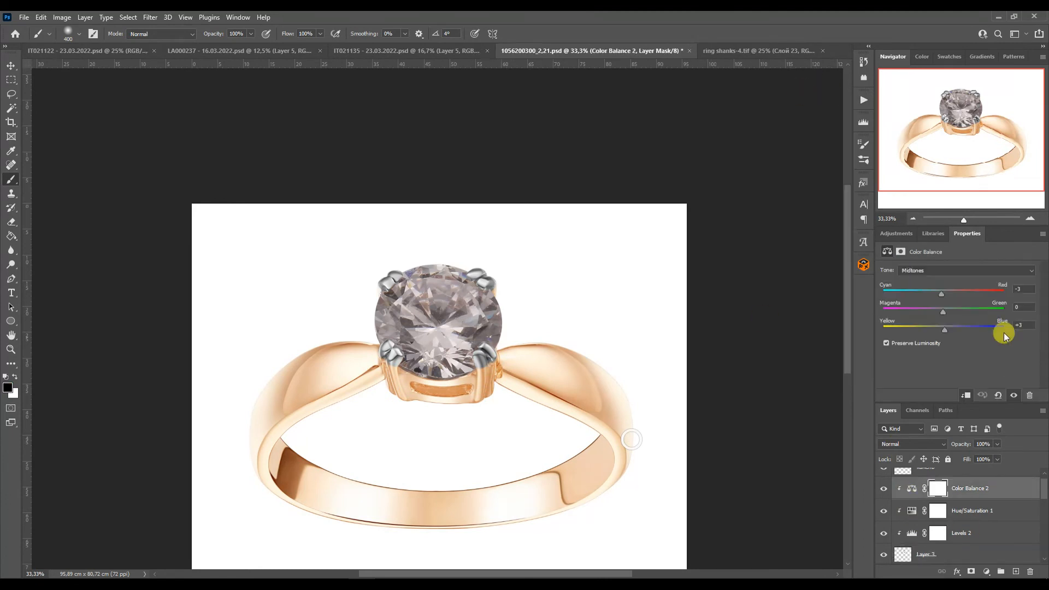
pyautogui.click(913, 534)
pyautogui.moveTo(1019, 349); pyautogui.dragTo(941, 350)
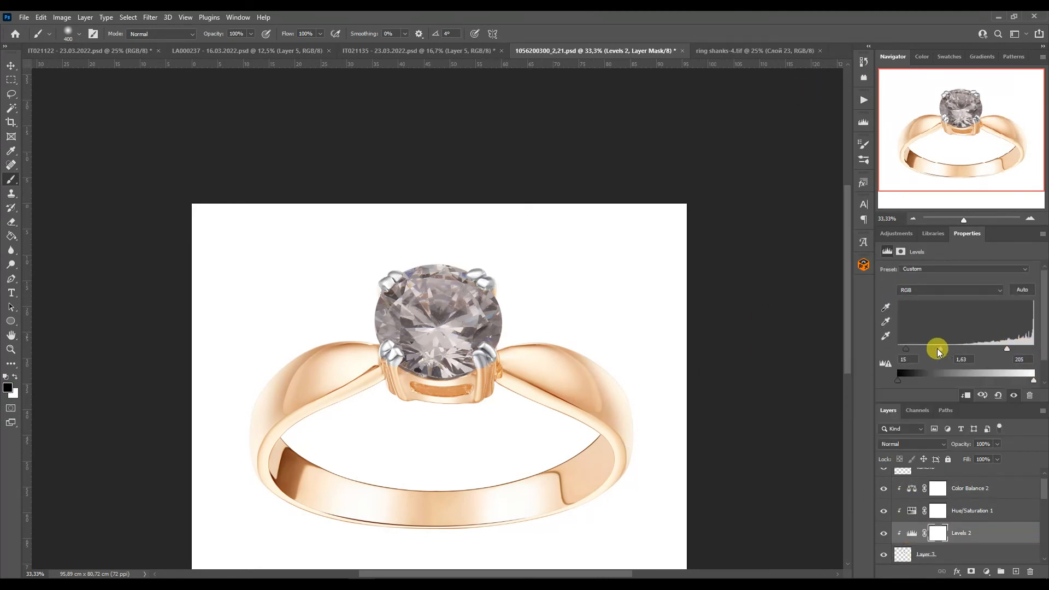
pyautogui.tripleClick(1030, 218)
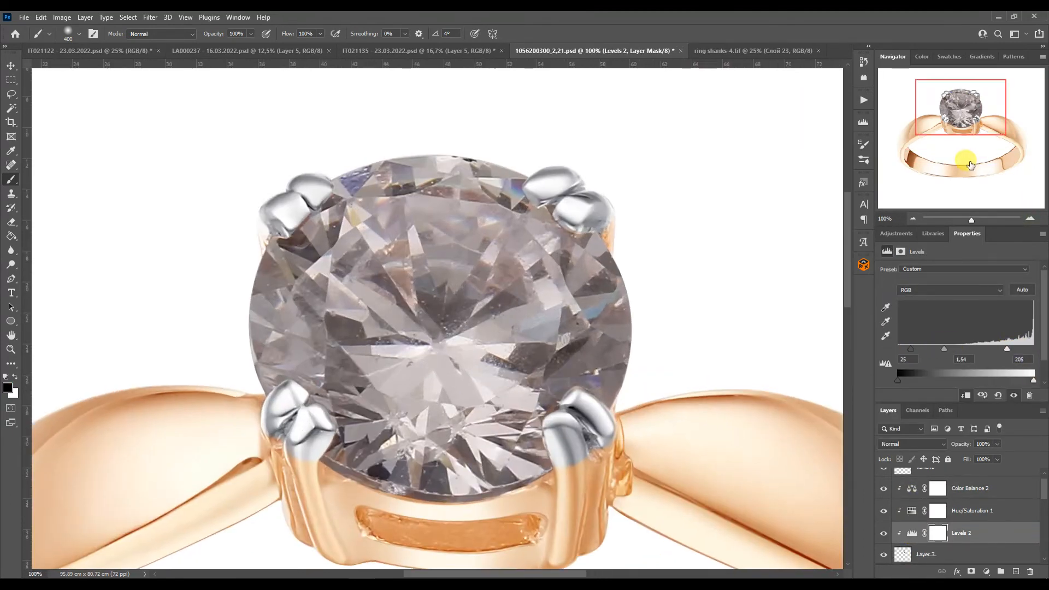
# Lower the opacity of the Слой 23 shank layer to 64% and add a layer mask to it.
pyautogui.click(961, 165)
pyautogui.press('v')
pyautogui.click(642, 333)
pyautogui.moveTo(1044, 497); pyautogui.dragTo(1044, 506)
pyautogui.click(997, 444)
pyautogui.moveTo(998, 458); pyautogui.dragTo(980, 458)
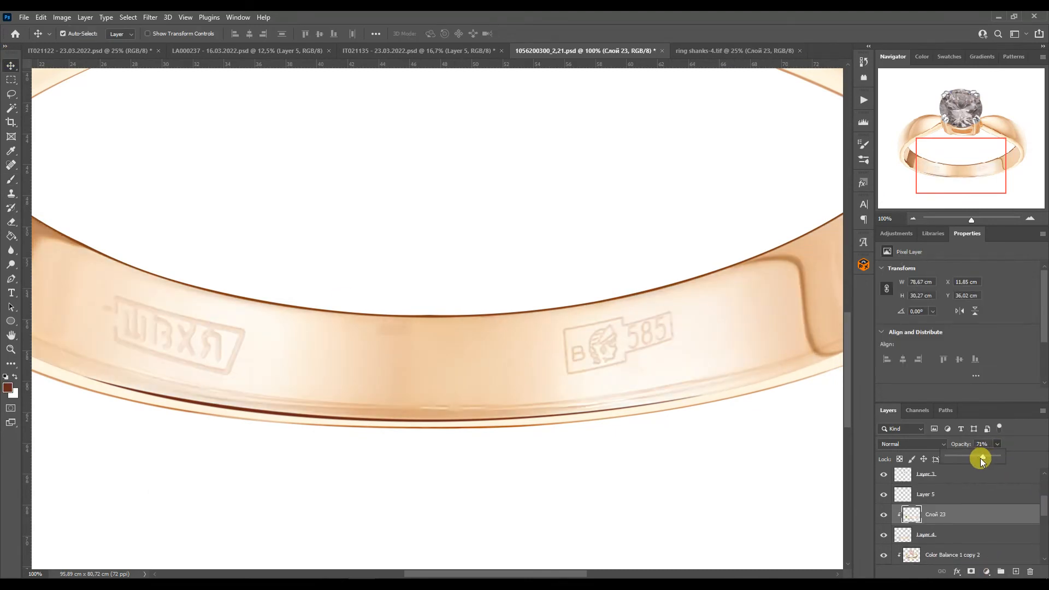
pyautogui.click(971, 571)
# Paint black with a small brush on the shank's mask over the left hallmark's upper frame and its first two letters.
pyautogui.press('b')
pyautogui.doubleClick(1030, 218)
pyautogui.moveTo(963, 169); pyautogui.dragTo(928, 169)
pyautogui.press('[')
pyautogui.press('[')
pyautogui.press('[')
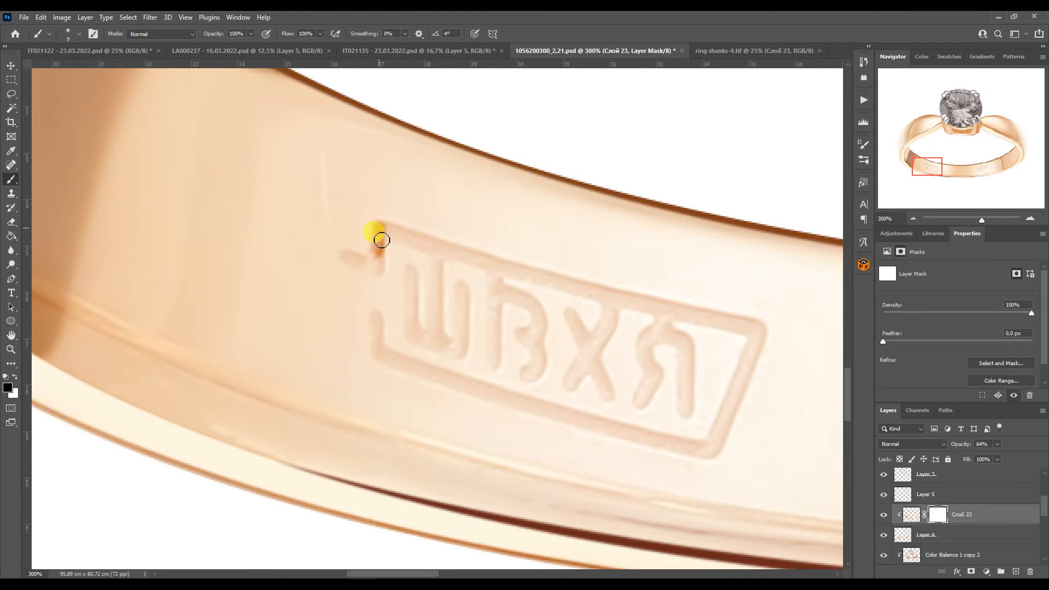
pyautogui.moveTo(378, 269)
pyautogui.mouseDown()
pyautogui.moveTo(432, 248)
pyautogui.moveTo(435, 305)
pyautogui.moveTo(413, 276)
pyautogui.moveTo(432, 347)
pyautogui.moveTo(463, 356)
pyautogui.moveTo(464, 304)
pyautogui.moveTo(441, 280)
pyautogui.moveTo(445, 252)
pyautogui.moveTo(493, 266)
pyautogui.moveTo(495, 367)
pyautogui.mouseUp()
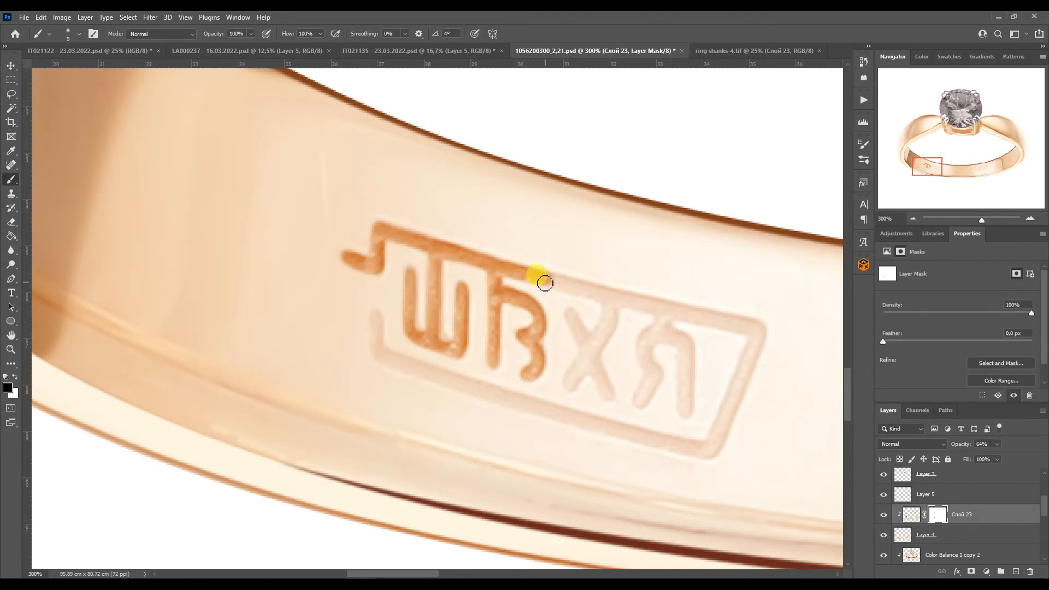
pyautogui.moveTo(608, 298); pyautogui.dragTo(730, 326)
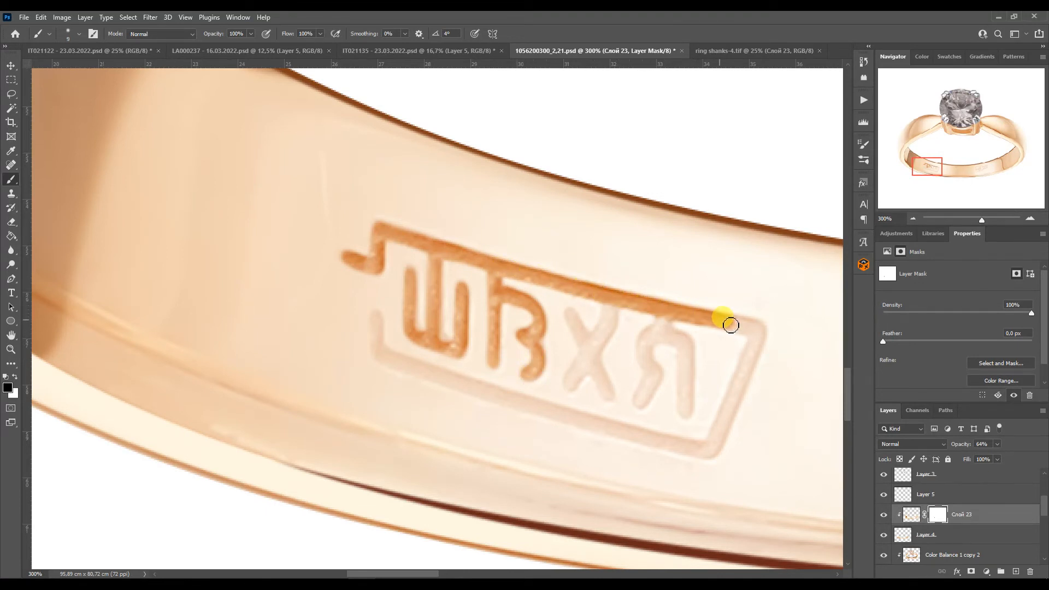
# Mask the shank over the left hallmark's last two letters and the remaining sides of its frame.
pyautogui.moveTo(576, 317); pyautogui.dragTo(612, 398)
pyautogui.moveTo(674, 309)
pyautogui.mouseDown()
pyautogui.moveTo(647, 349)
pyautogui.moveTo(652, 387)
pyautogui.moveTo(666, 339)
pyautogui.moveTo(684, 348)
pyautogui.moveTo(687, 395)
pyautogui.mouseUp()
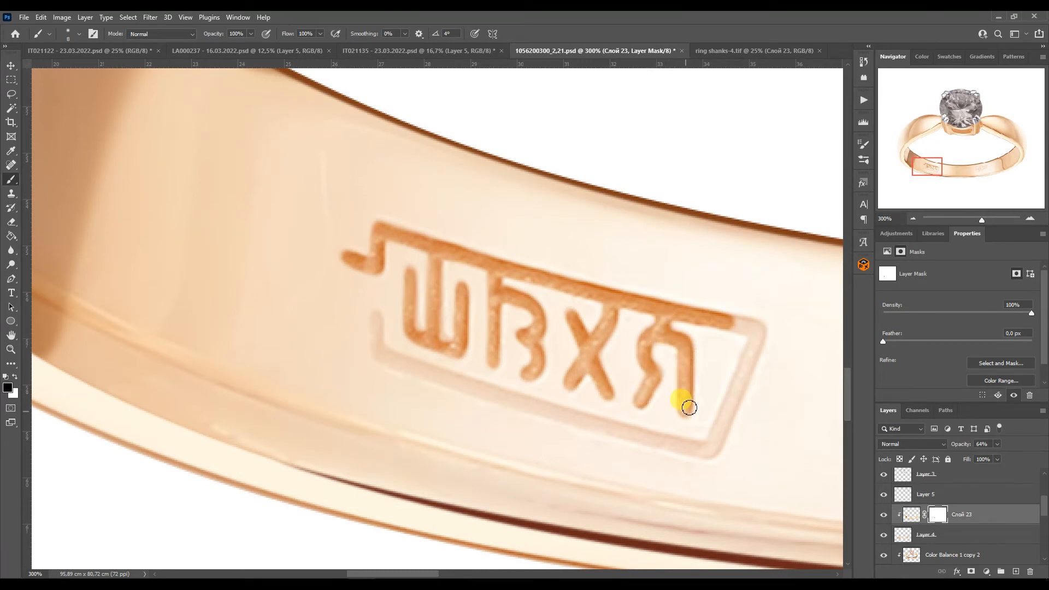
pyautogui.moveTo(767, 330); pyautogui.dragTo(719, 445)
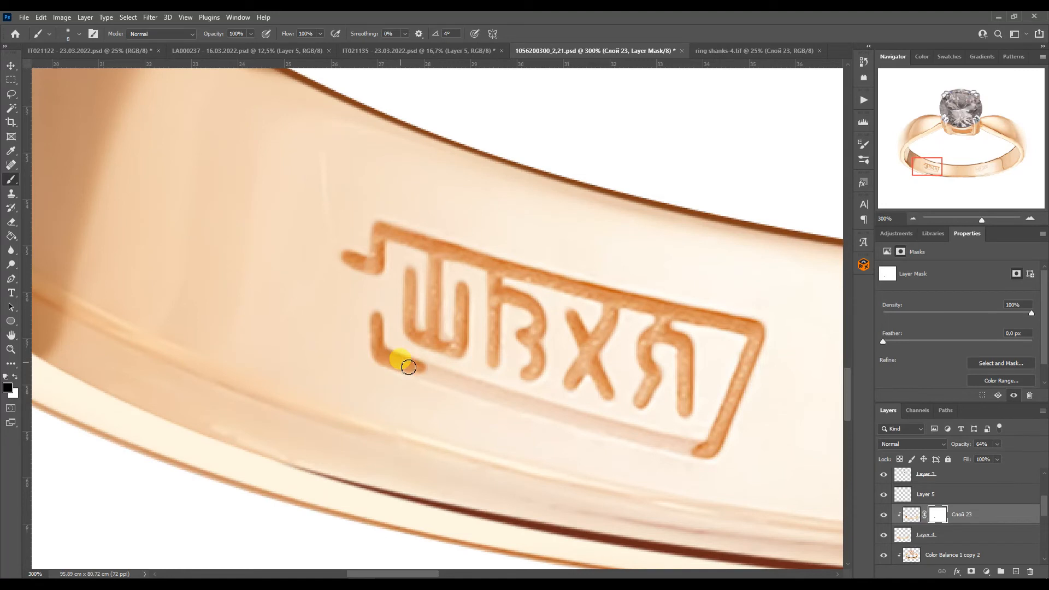
pyautogui.moveTo(441, 377); pyautogui.dragTo(703, 445)
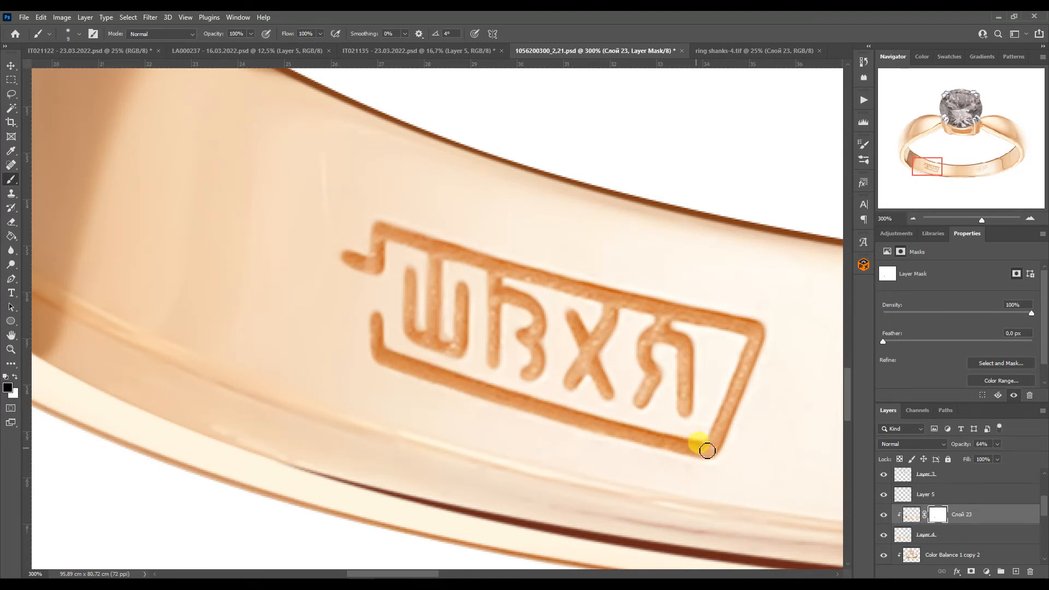
# Mask the shank over the right hallmark's frame, letter B, head emblem and 585, then target the layer's image instead of its mask.
pyautogui.hscroll(10, 497, 296)
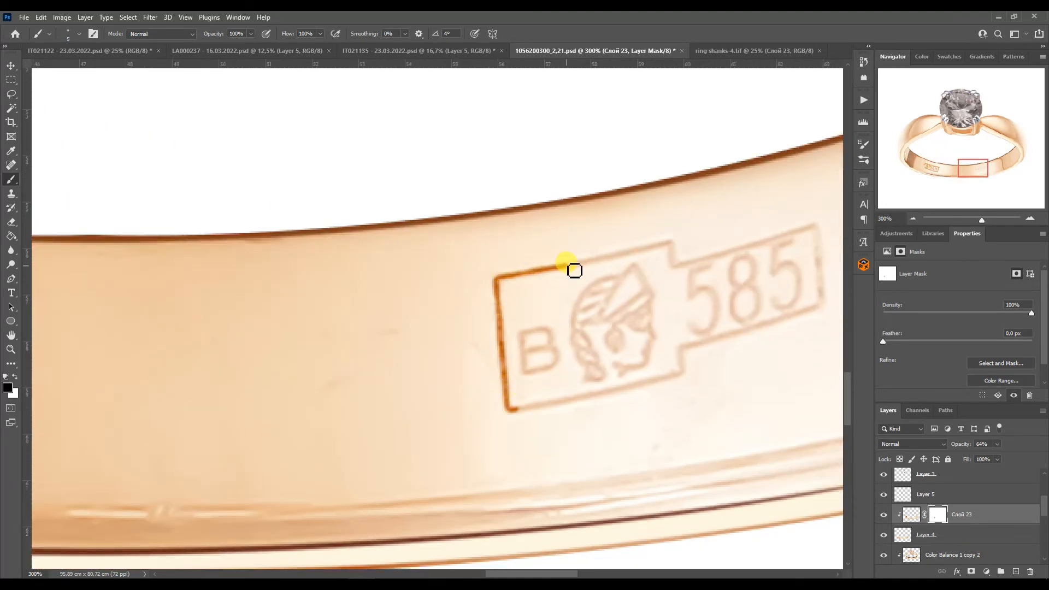
pyautogui.moveTo(562, 271); pyautogui.dragTo(676, 251)
pyautogui.moveTo(549, 409)
pyautogui.mouseDown()
pyautogui.moveTo(669, 382)
pyautogui.moveTo(685, 355)
pyautogui.moveTo(811, 315)
pyautogui.mouseUp()
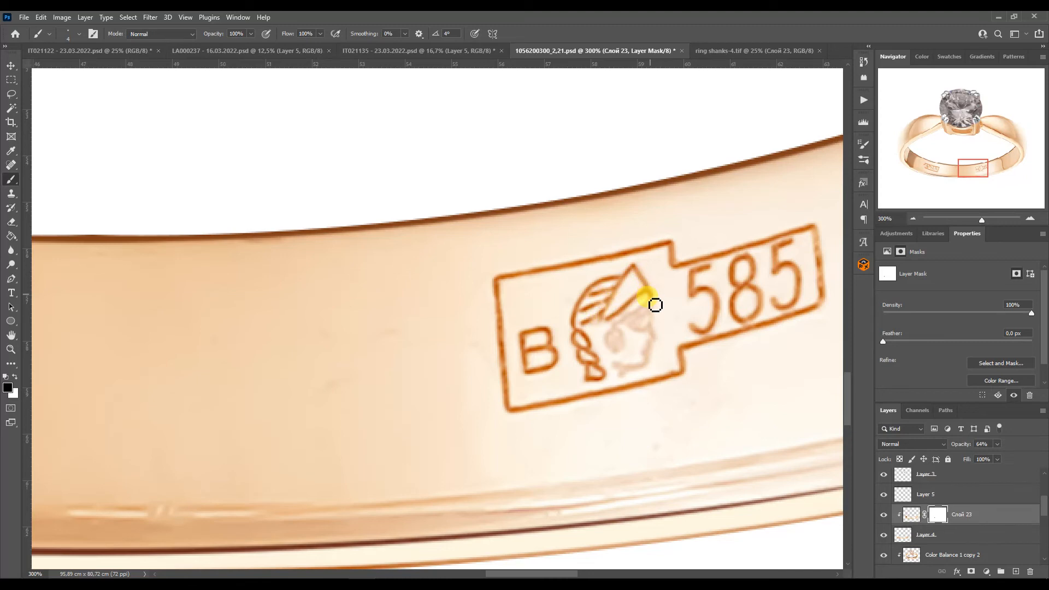
pyautogui.click(911, 514)
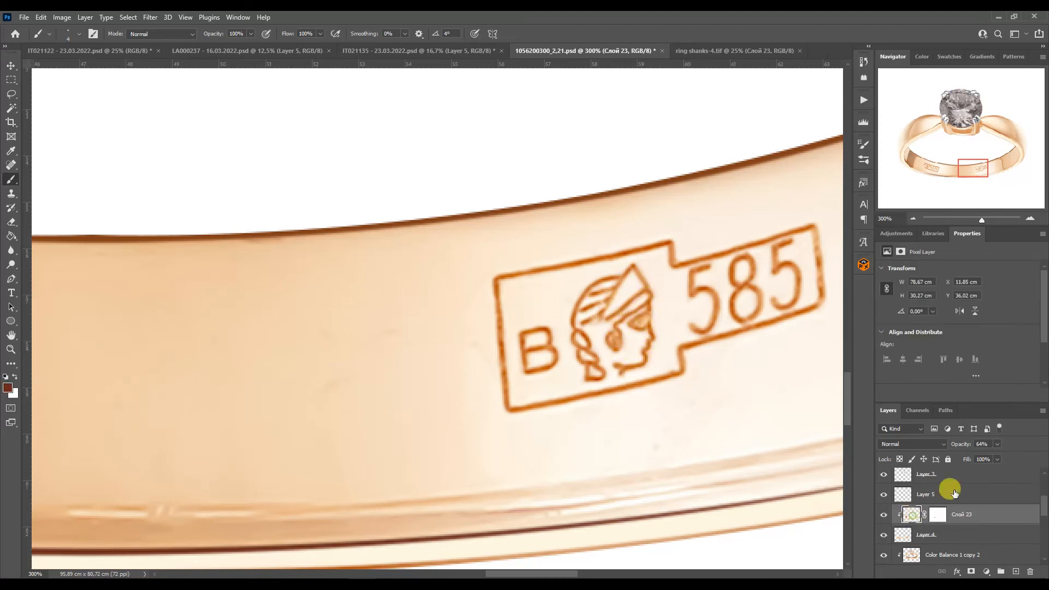
# Raise the opacity of the Слой 23 shank layer.
pyautogui.moveTo(997, 444); pyautogui.dragTo(1027, 455)
pyautogui.click(913, 218)
pyautogui.click(913, 218)
pyautogui.click(913, 219)
pyautogui.moveTo(939, 166); pyautogui.dragTo(928, 129)
# Merge the band layers into one layer, duplicate the merged layer, and clip the duplicate to it.
pyautogui.click(929, 495)
pyautogui.scroll(10, 909, 496)
pyautogui.click(910, 497)
pyautogui.moveTo(1044, 491); pyautogui.dragTo(1046, 533)
pyautogui.keyDown('shift'); pyautogui.click(931, 515); pyautogui.keyUp('shift')
pyautogui.hotkey('ctrl', 'j')
pyautogui.hotkey('ctrl', 'e')
pyautogui.hotkey('ctrl', 'j')
pyautogui.keyDown('alt'); pyautogui.click(902, 487); pyautogui.keyUp('alt')
# Run the Add Sharpness action on the clipped Color Balance 2 copy 2 layer.
pyautogui.click(864, 100)
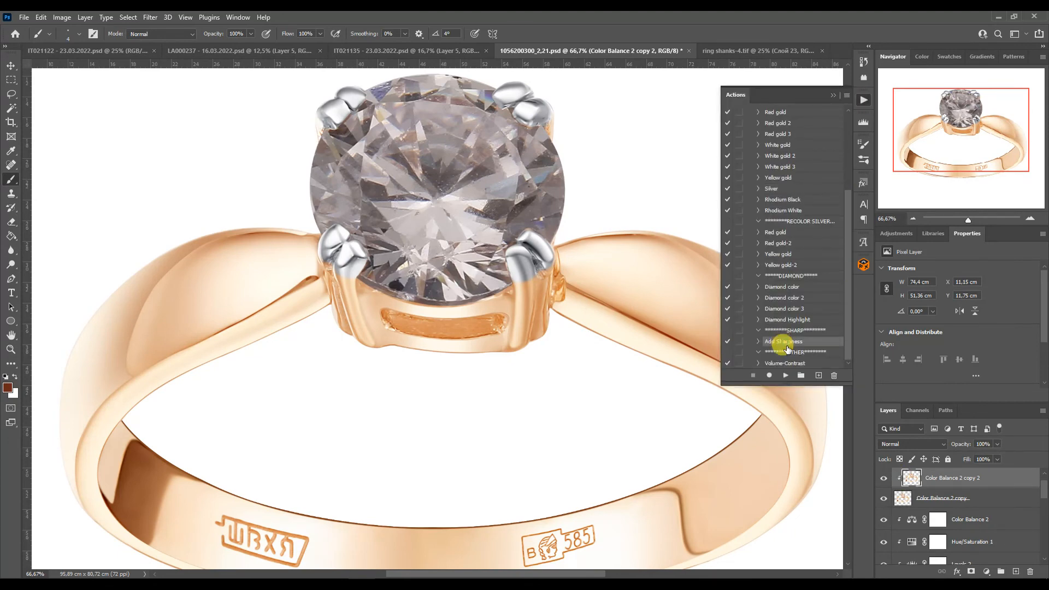
pyautogui.click(785, 376)
pyautogui.click(833, 95)
# Switch to File Explorer, find the diamond folder among the stock parts, and open diamond.tif in Photoshop.
pyautogui.moveTo(953, 137); pyautogui.dragTo(944, 127)
pyautogui.doubleClick(912, 219)
pyautogui.click(10, 66)
pyautogui.moveTo(227, 581)
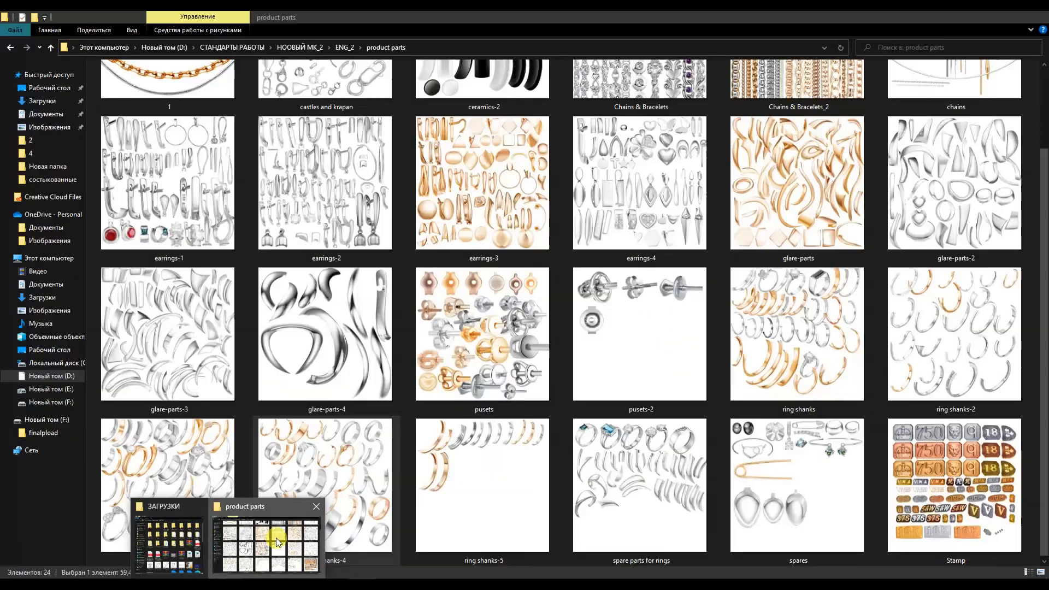
pyautogui.click(278, 539)
pyautogui.click(9, 49)
pyautogui.doubleClick(335, 133)
pyautogui.moveTo(351, 87); pyautogui.dragTo(739, 208)
# Copy a round diamond from diamond.tif onto the ring's stone and clip it to the original stone layer.
pyautogui.moveTo(670, 483); pyautogui.dragTo(597, 265)
pyautogui.moveTo(907, 478); pyautogui.dragTo(909, 473)
pyautogui.moveTo(596, 256); pyautogui.dragTo(479, 261)
pyautogui.keyDown('alt'); pyautogui.click(912, 487); pyautogui.keyUp('alt')
# Transform the new diamond to fit between the prongs, at about 153% width, 180% height and -5° rotation.
pyautogui.hotkey('ctrl', 't')
pyautogui.moveTo(512, 302); pyautogui.dragTo(534, 318)
pyautogui.moveTo(564, 330); pyautogui.dragTo(568, 321)
pyautogui.moveTo(474, 319); pyautogui.dragTo(476, 331)
pyautogui.moveTo(465, 219); pyautogui.dragTo(464, 212)
pyautogui.moveTo(405, 276); pyautogui.dragTo(405, 276)
pyautogui.moveTo(535, 266); pyautogui.dragTo(539, 257)
pyautogui.click(1030, 218)
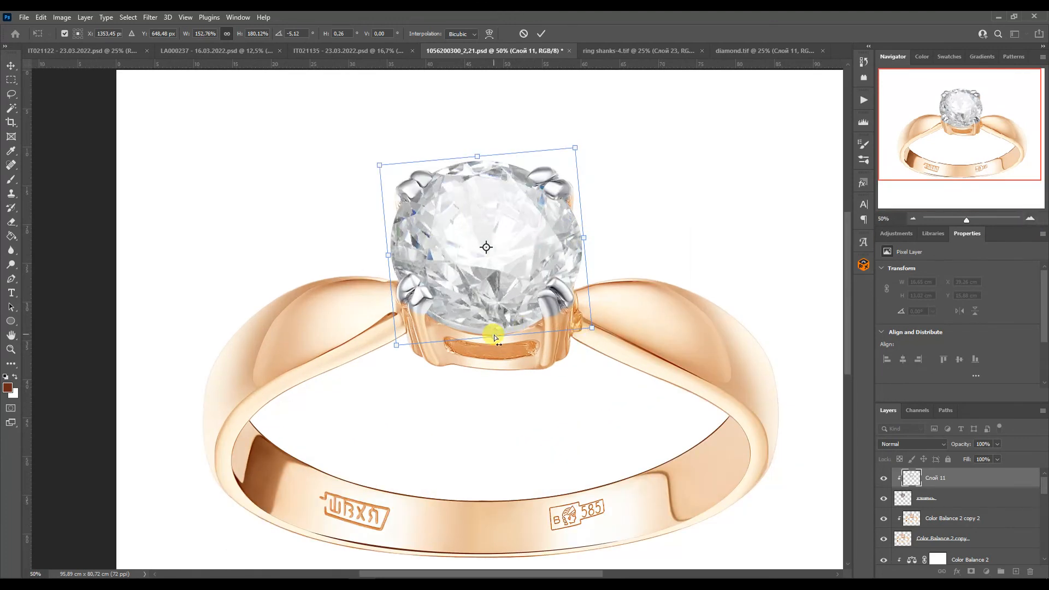
pyautogui.press('Return')
# Duplicate the Слой 11 diamond layer and merge the copy with it.
pyautogui.click(912, 218)
pyautogui.hotkey('ctrl', 'j')
pyautogui.click(864, 100)
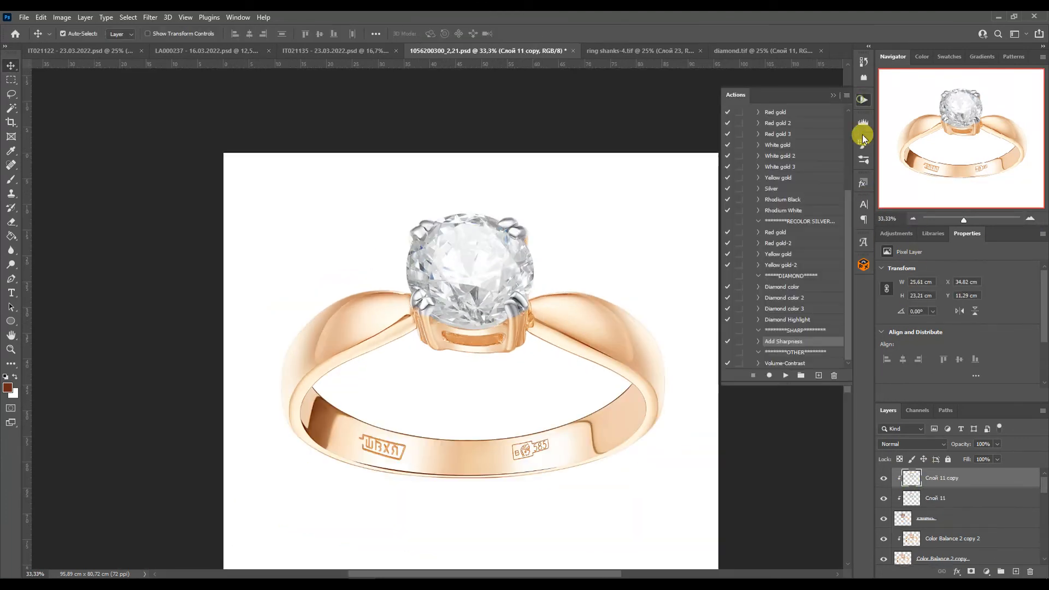
pyautogui.click(862, 99)
pyautogui.keyDown('shift'); pyautogui.click(948, 498); pyautogui.keyUp('shift')
pyautogui.hotkey('ctrl', 'e')
# Group all the ring's retouching layers above the white background layer.
pyautogui.click(912, 218)
pyautogui.moveTo(1044, 485); pyautogui.dragTo(1043, 536)
pyautogui.keyDown('shift'); pyautogui.click(965, 506); pyautogui.keyUp('shift')
pyautogui.hotkey('ctrl', 'g')
# Toggle the layers below the ring group and the group itself to compare the retouch with the original photo.
pyautogui.moveTo(884, 491); pyautogui.dragTo(885, 552)
pyautogui.click(883, 476)
pyautogui.click(883, 475)
pyautogui.click(883, 476)
pyautogui.click(883, 476)
# Duplicate Group 1, merge the duplicate into a single layer, and hide the original group.
pyautogui.hotkey('ctrl', 'j')
pyautogui.hotkey('ctrl', 'e')
pyautogui.hotkey('ctrl', 'j')
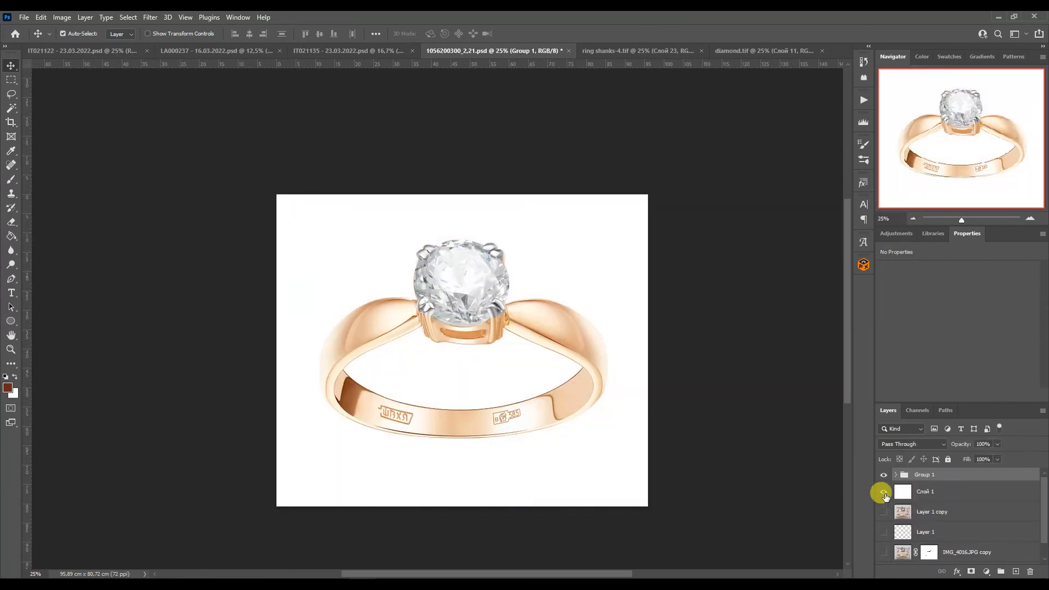
pyautogui.click(885, 515)
pyautogui.hotkey('ctrl', 'e')
# Rotate the merged ring by -45° and shift it slightly to the left.
pyautogui.hotkey('ctrl', 't')
pyautogui.moveTo(623, 427); pyautogui.dragTo(603, 356)
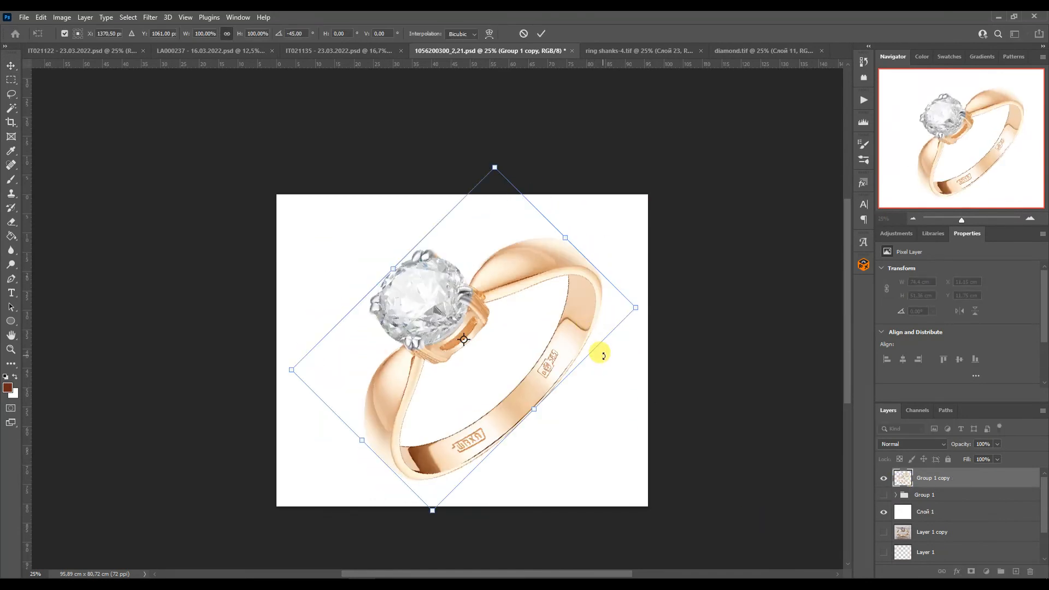
pyautogui.press('Return')
pyautogui.moveTo(542, 378); pyautogui.dragTo(532, 378)
# Crop the canvas to a square of 85.16 × 85.16 cm, keeping Group 1 hidden.
pyautogui.click(884, 495)
pyautogui.click(12, 121)
pyautogui.moveTo(618, 505); pyautogui.dragTo(626, 514)
pyautogui.press('Return')
pyautogui.press('v')
pyautogui.click(884, 496)
# Fill the Слой 1 background layer with white across the resized canvas.
pyautogui.click(897, 517)
pyautogui.press('g')
pyautogui.press('d')
pyautogui.press('x')
pyautogui.click(453, 513)
# Add vertical and horizontal guides through the canvas centre and centre the ring on them.
pyautogui.moveTo(27, 273); pyautogui.dragTo(463, 232)
pyautogui.moveTo(492, 64); pyautogui.dragTo(519, 350)
pyautogui.press('v')
pyautogui.moveTo(515, 274); pyautogui.dragTo(503, 262)
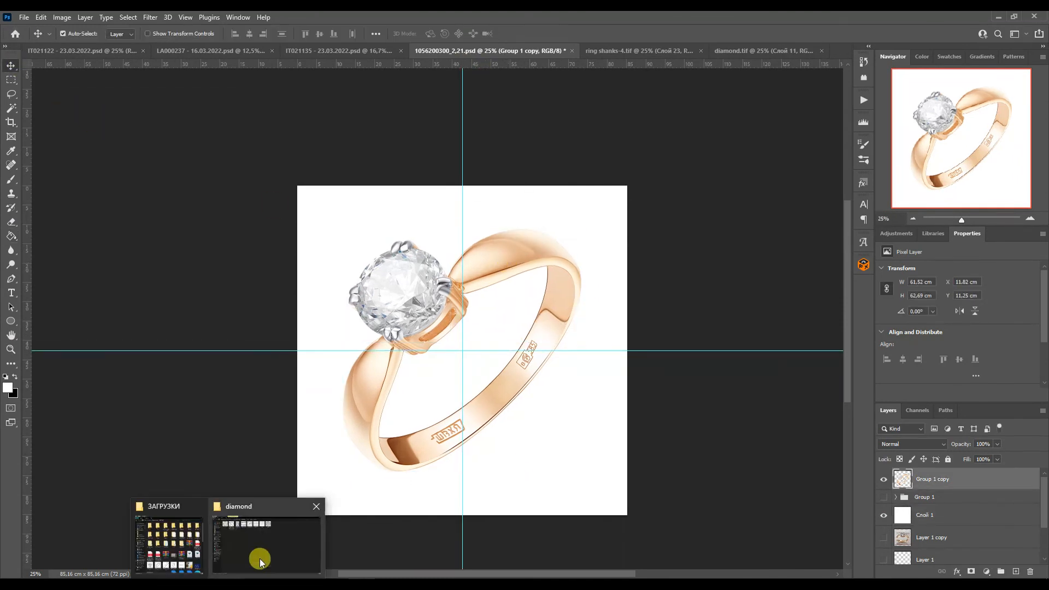
# Add the shadow from shadow.tif beneath the ring as a Multiply layer below Group 1 copy.
pyautogui.click(245, 573)
pyautogui.moveTo(242, 90); pyautogui.dragTo(569, 515)
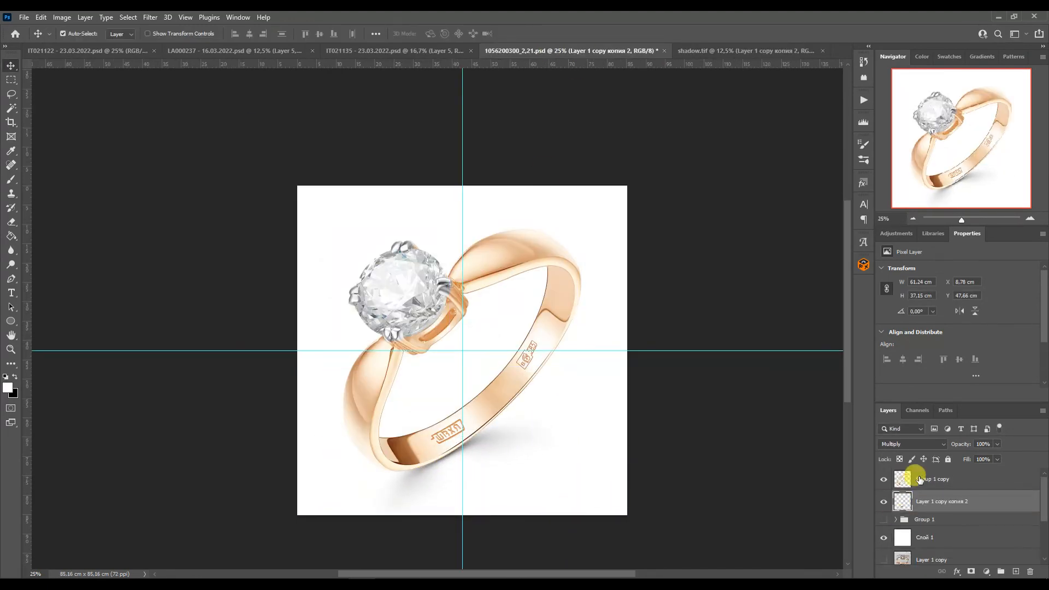
# Group the Group 1 copy ring layer, its shadow, Group 1 and the Слой 1 background together.
pyautogui.click(920, 480)
pyautogui.keyDown('shift'); pyautogui.click(917, 538); pyautogui.keyUp('shift')
pyautogui.hotkey('ctrl', 'g')
# Toggle Group 2's visibility to compare the finished ring with the original photo.
pyautogui.click(884, 472)
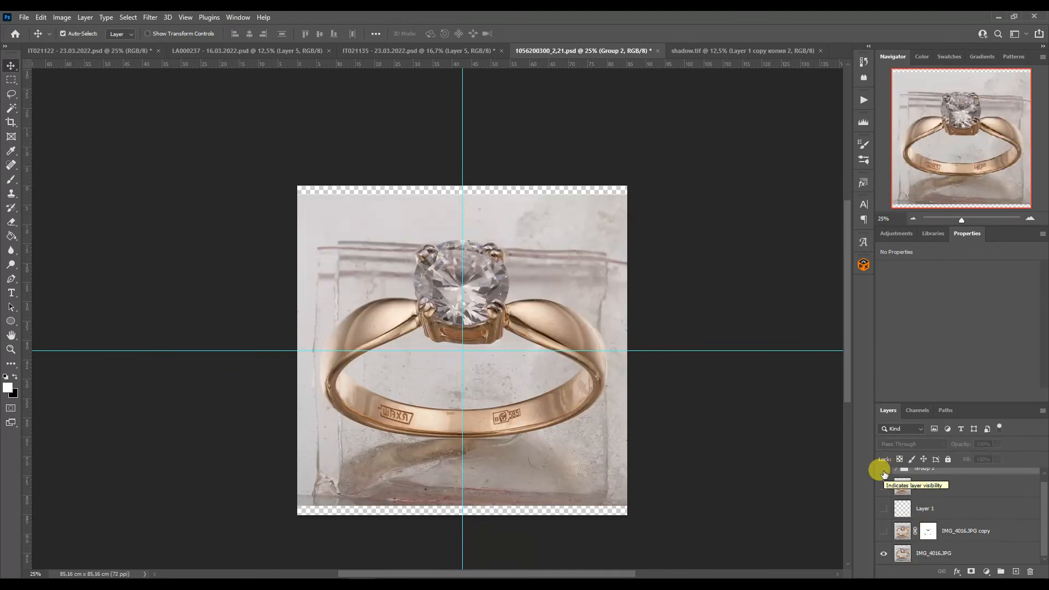
pyautogui.click(884, 471)
pyautogui.click(884, 472)
pyautogui.click(883, 472)
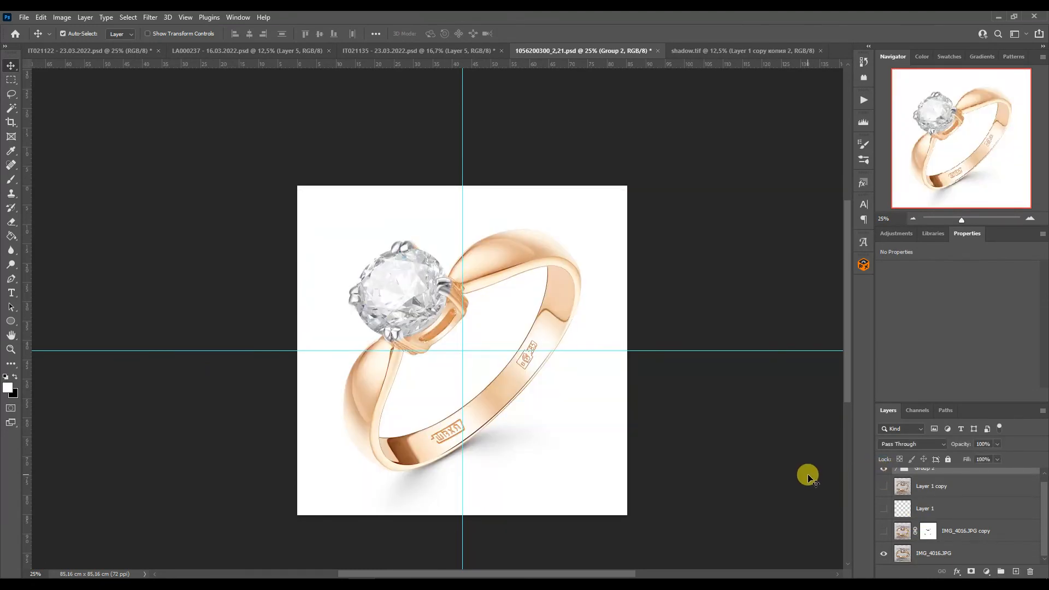